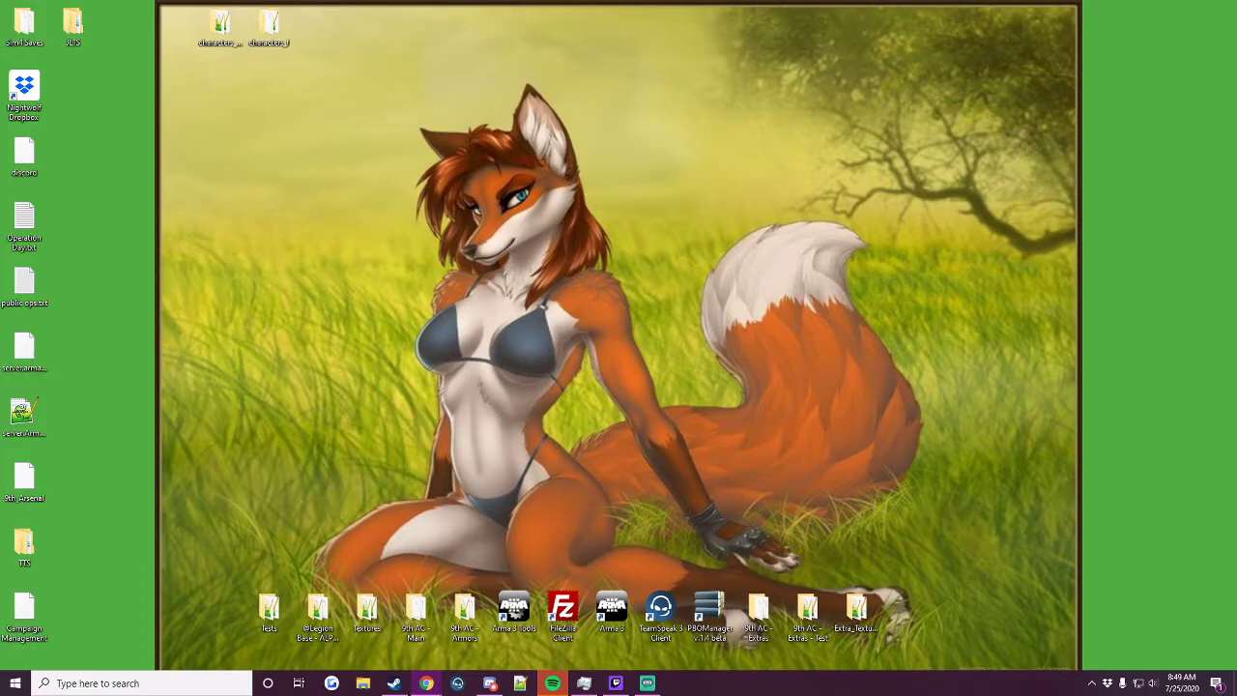
- Open the official TeamSpeak website from the Google results and view the Windows client versions on its downloads page
click(426, 683)
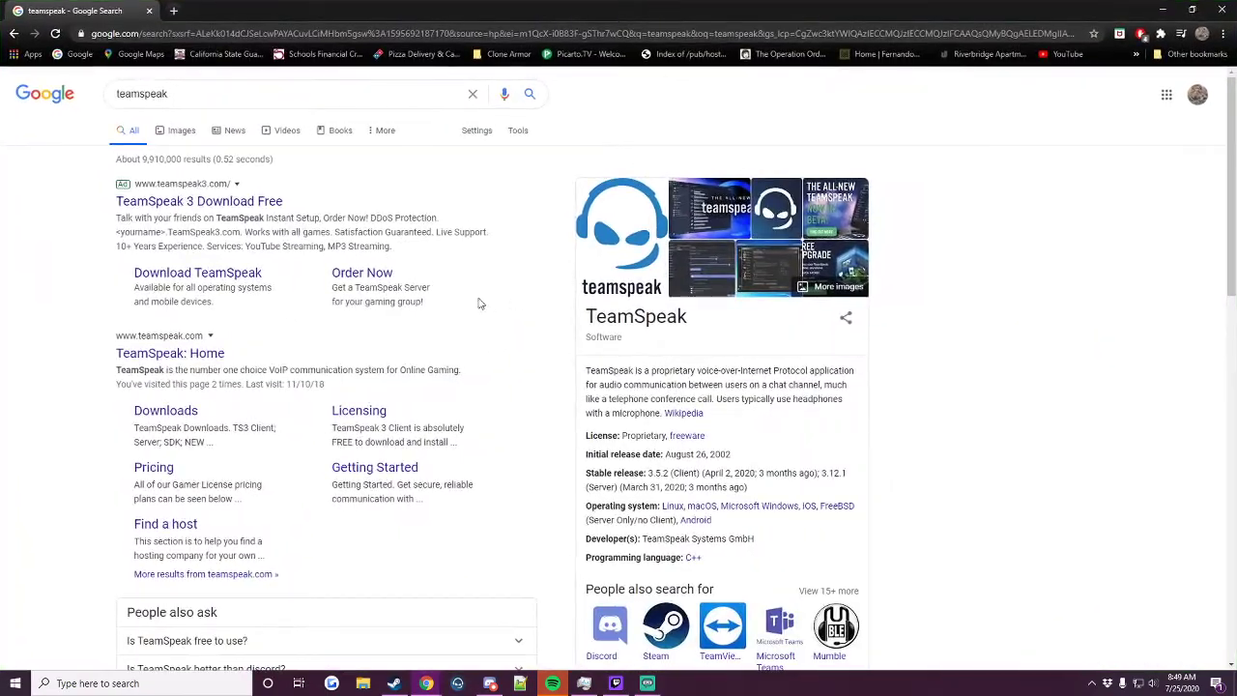
click(193, 360)
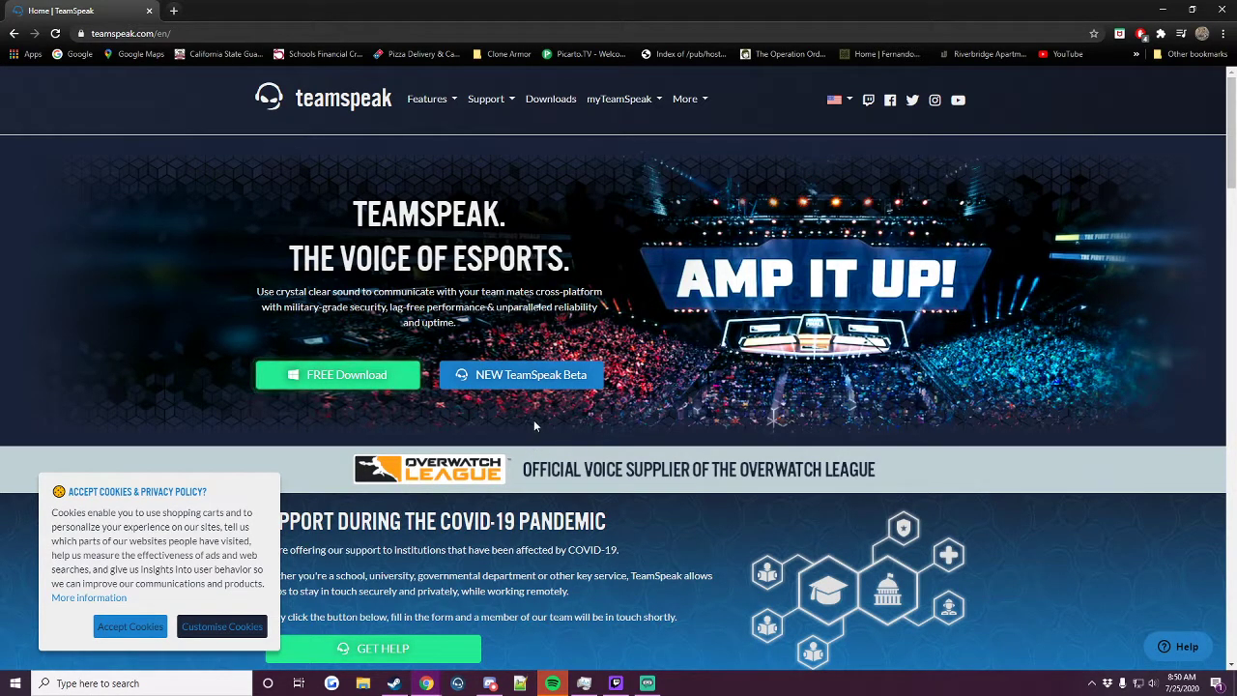
scroll(532, 447, down, 1)
scroll(324, 314, up, 1)
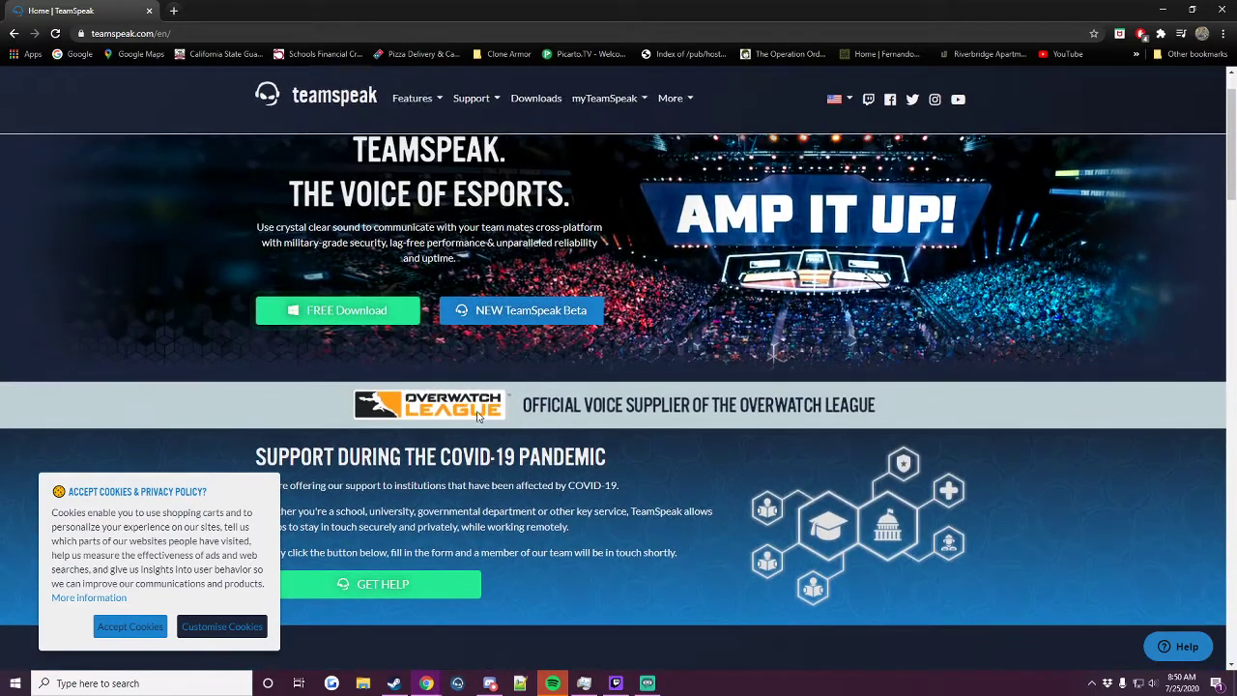
click(322, 314)
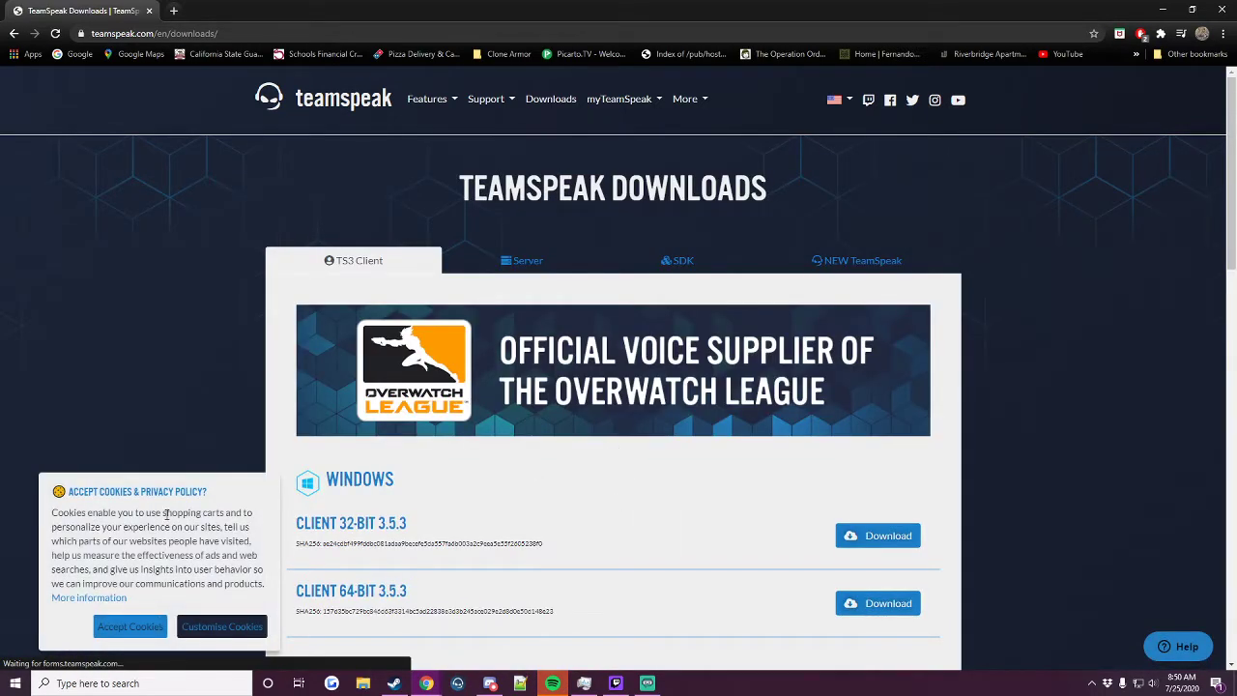
scroll(218, 626, down, 2)
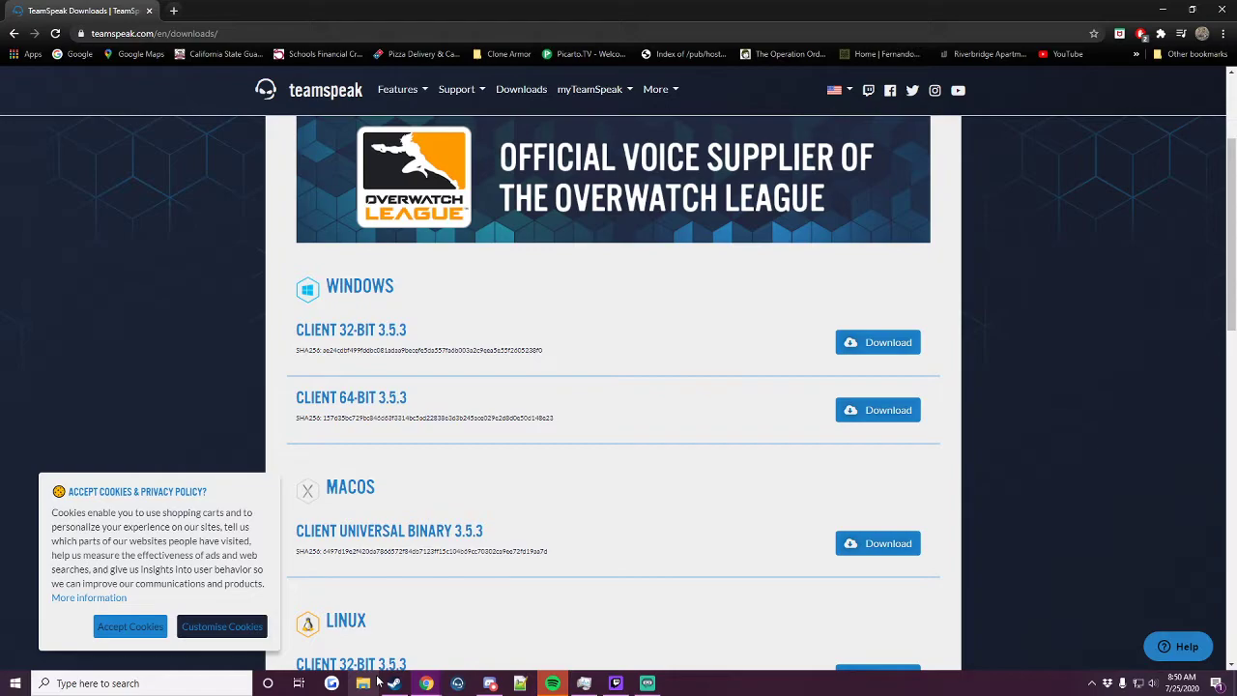
- Minimize the browser and launch the TeamSpeak 3 Client from the desktop
click(1163, 9)
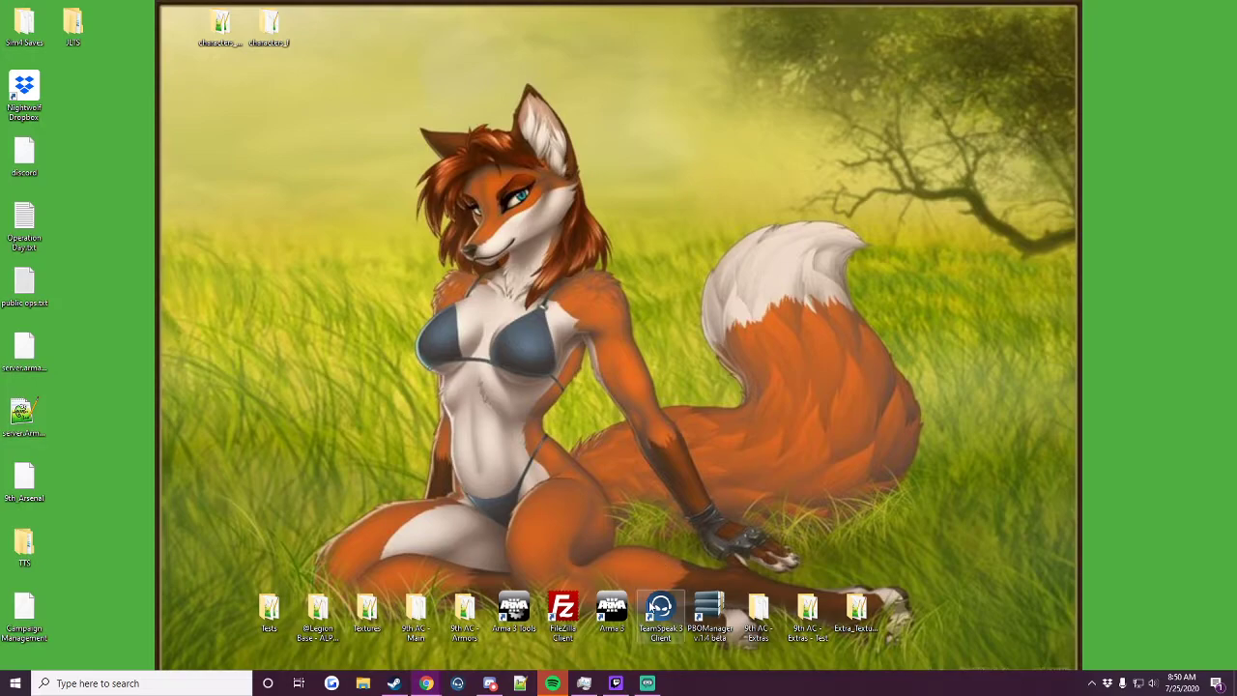
drag(659, 607, 654, 406)
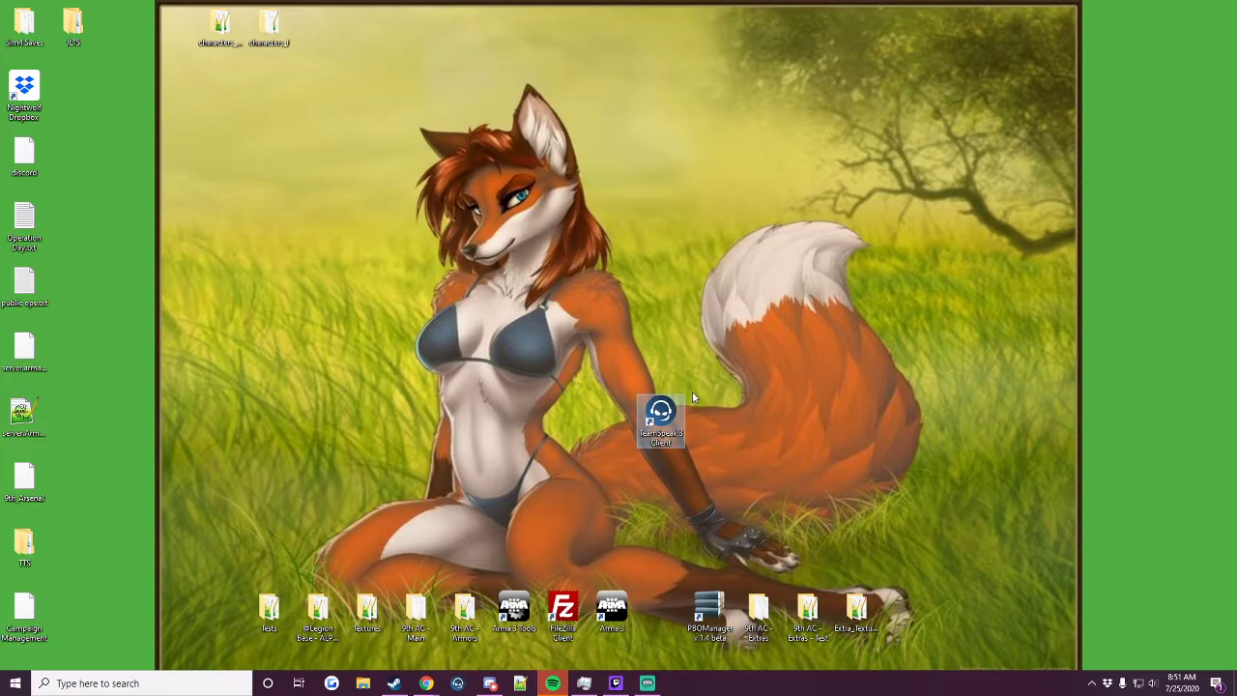
drag(670, 418, 664, 614)
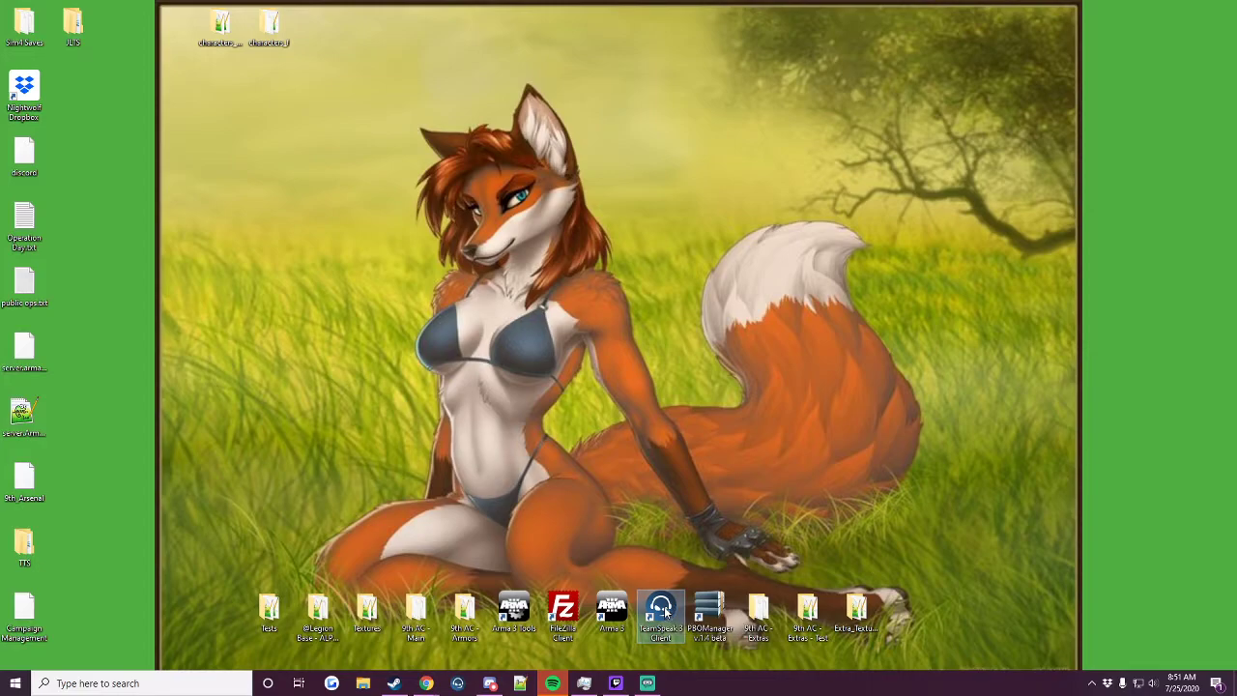
double_click(663, 609)
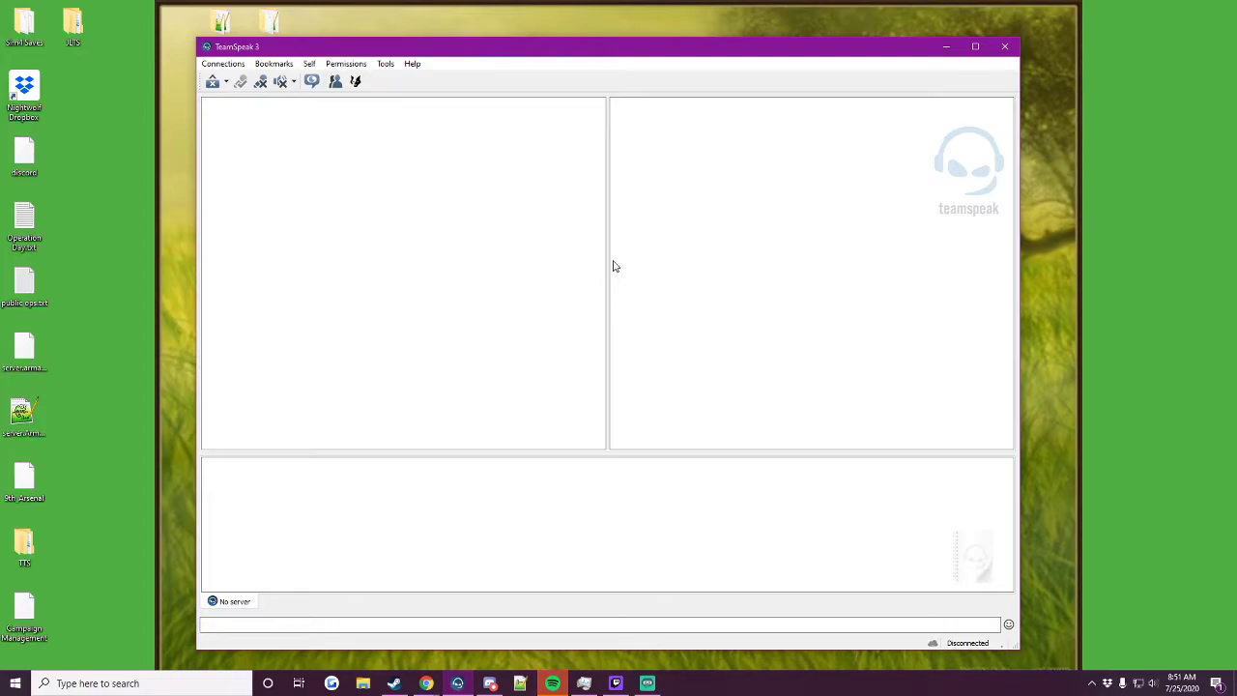
- Connect to the server 9thAC with the server password left empty, keeping the existing nickname
click(235, 65)
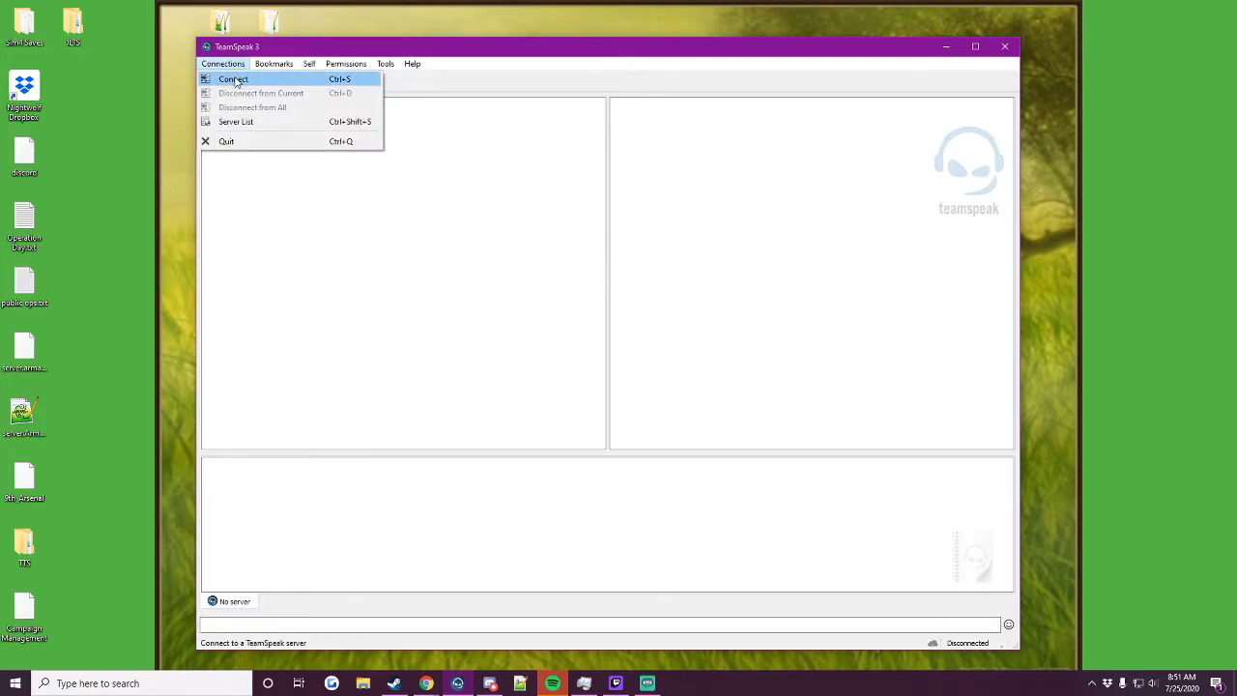
click(235, 81)
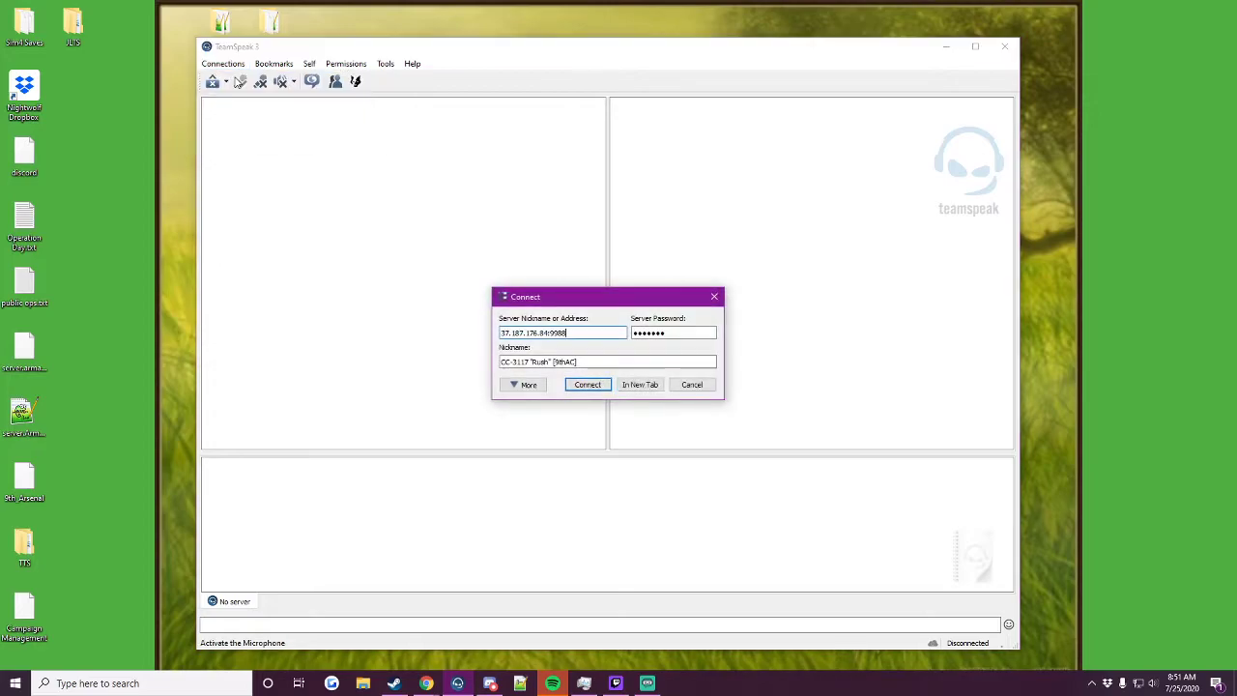
click(582, 334)
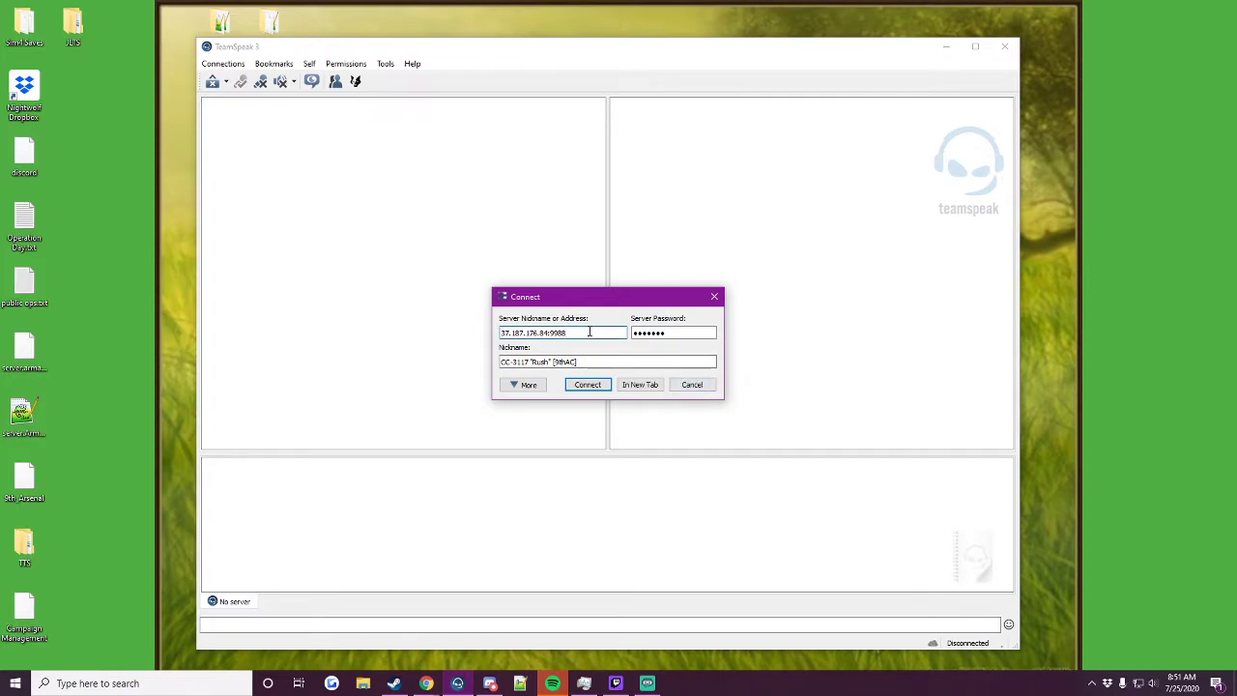
key(Tab)
key(BackSpace)
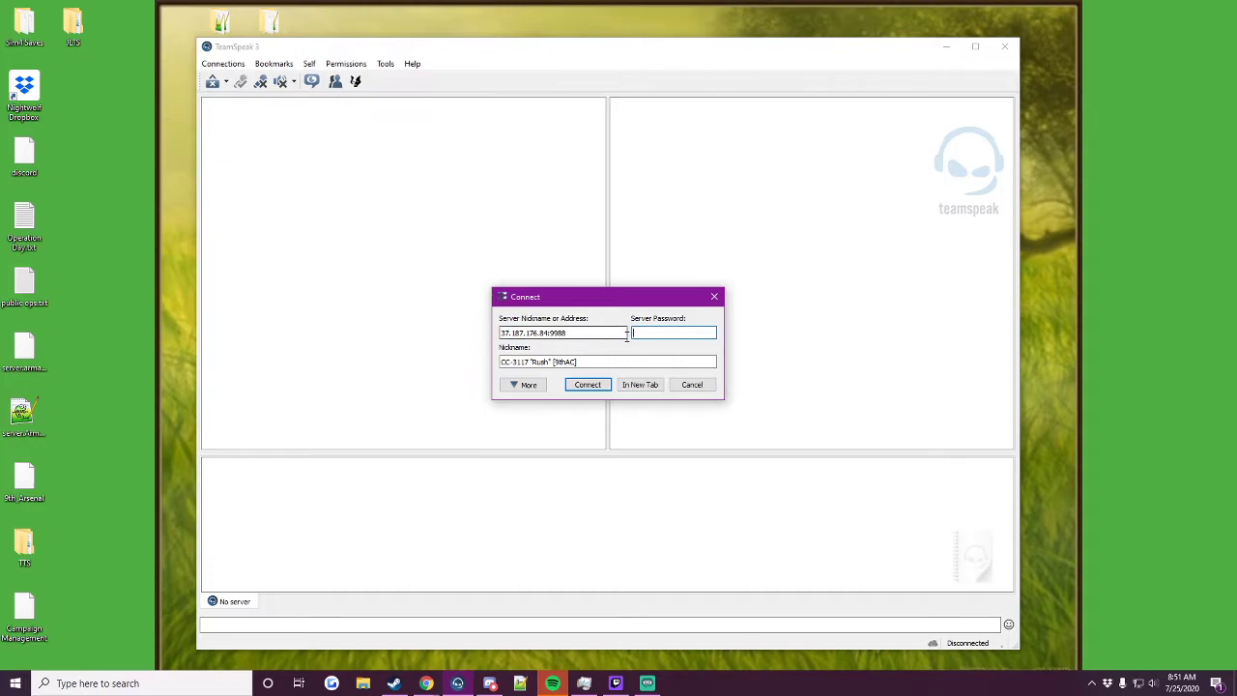
drag(626, 335, 376, 335)
key(BackSpace)
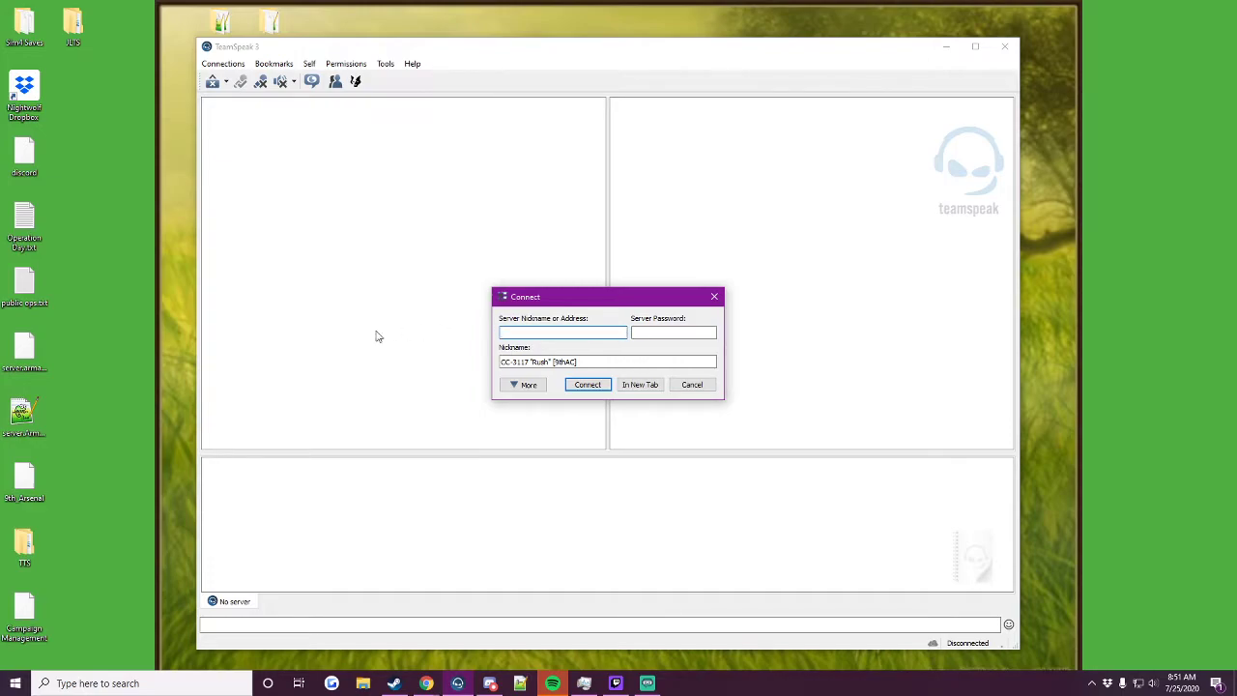
text(9thAC)
click(588, 385)
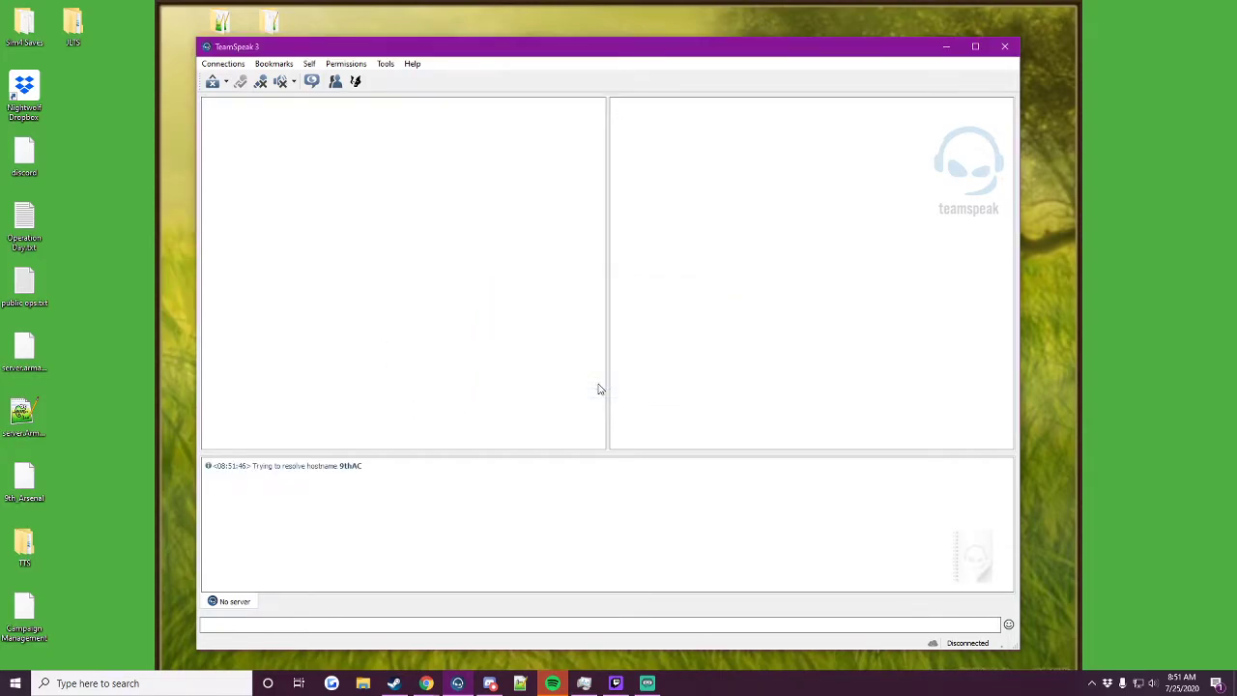
- Switch to the Company Commander channel under the "Vornskr" Company HQ section
mouse_move(478, 309)
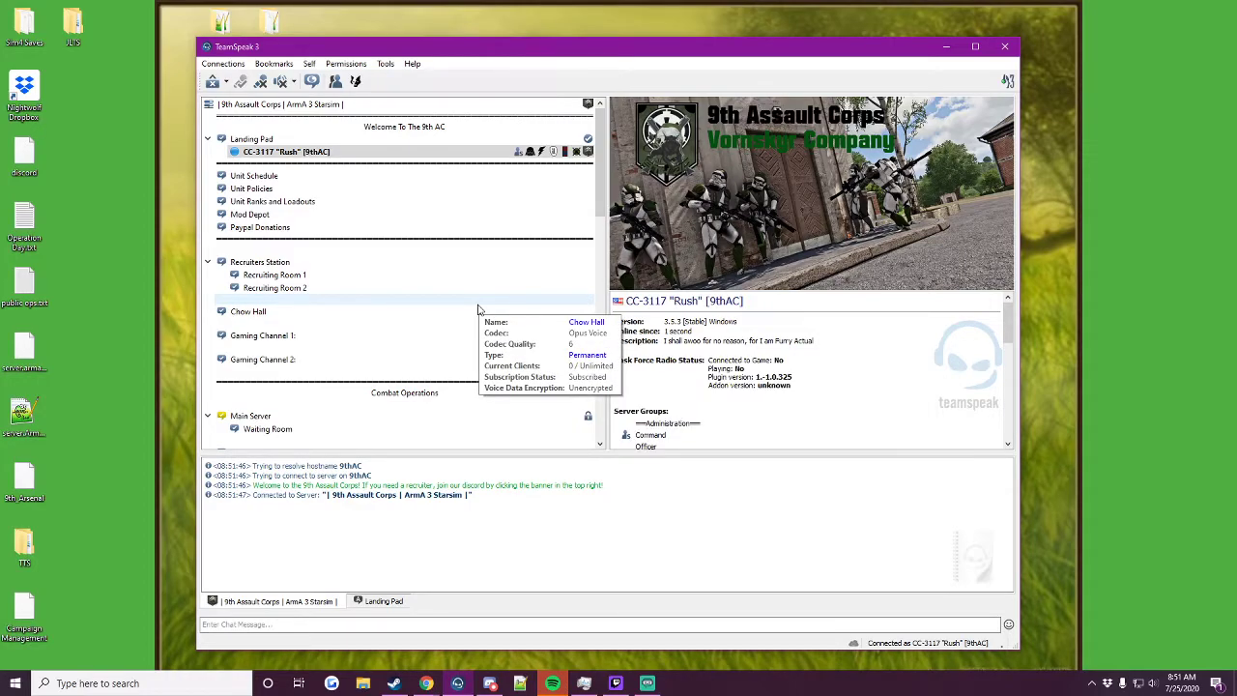
scroll(477, 309, down, 3)
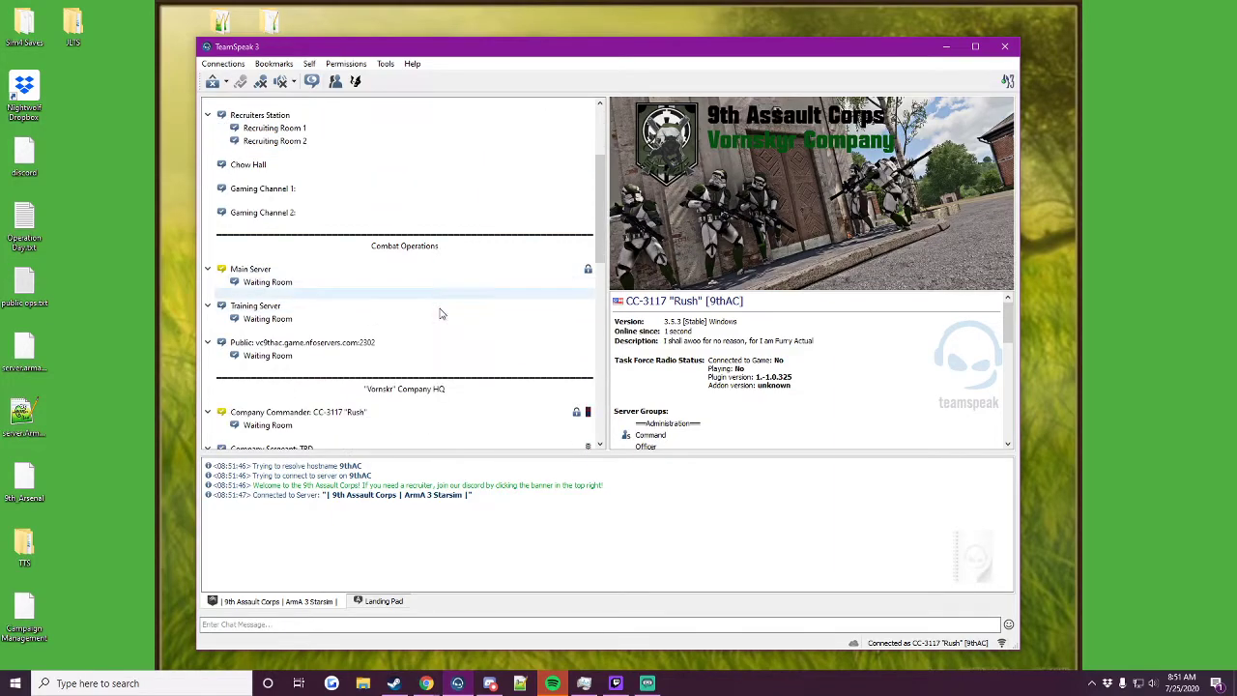
double_click(442, 413)
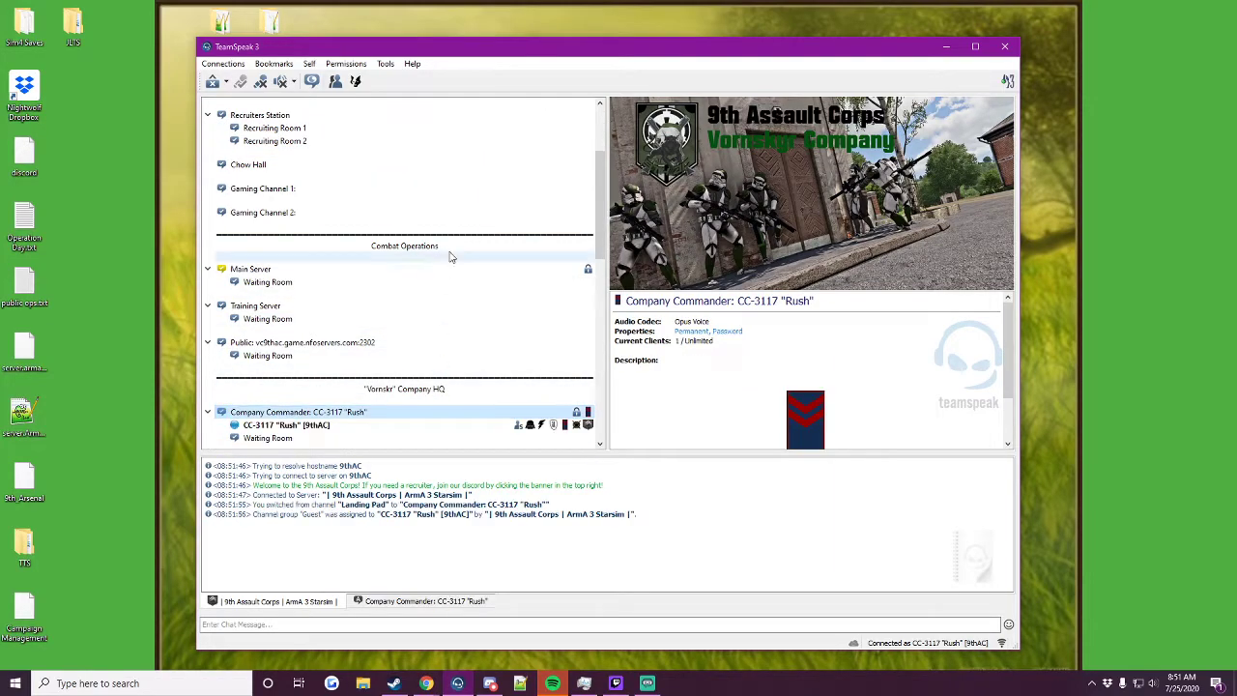
scroll(450, 256, up, 3)
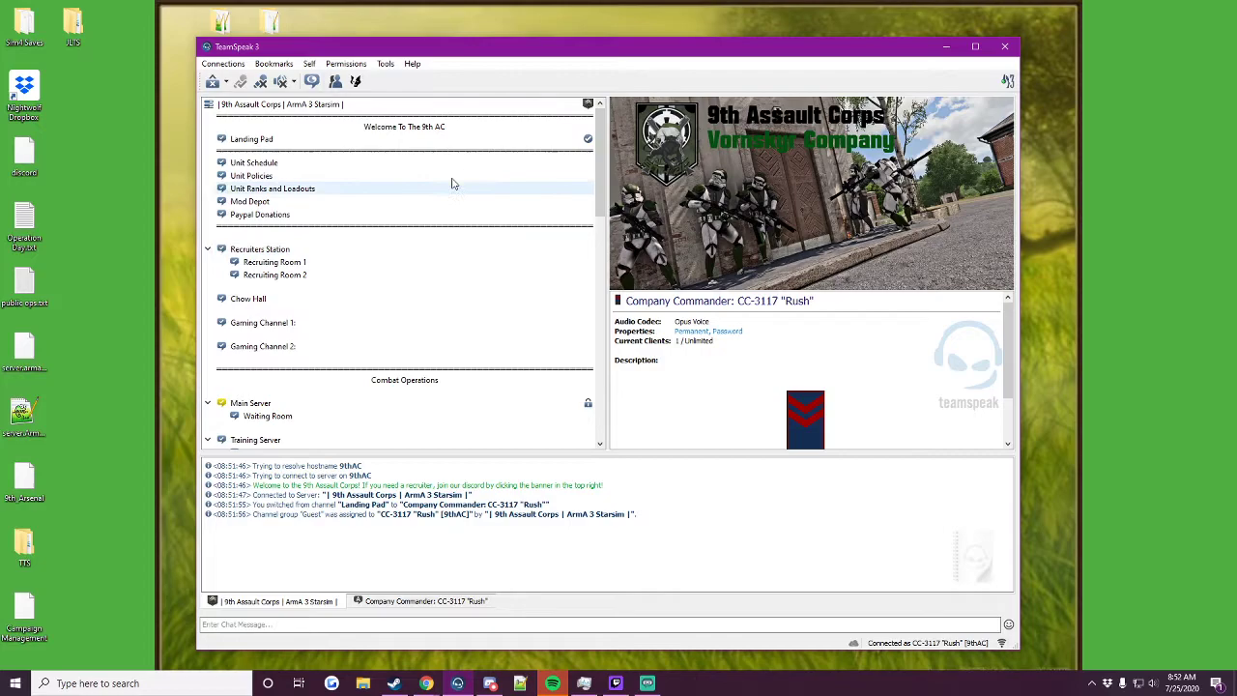
- Open the Playback settings in the TeamSpeak options and review the available playback devices
click(386, 64)
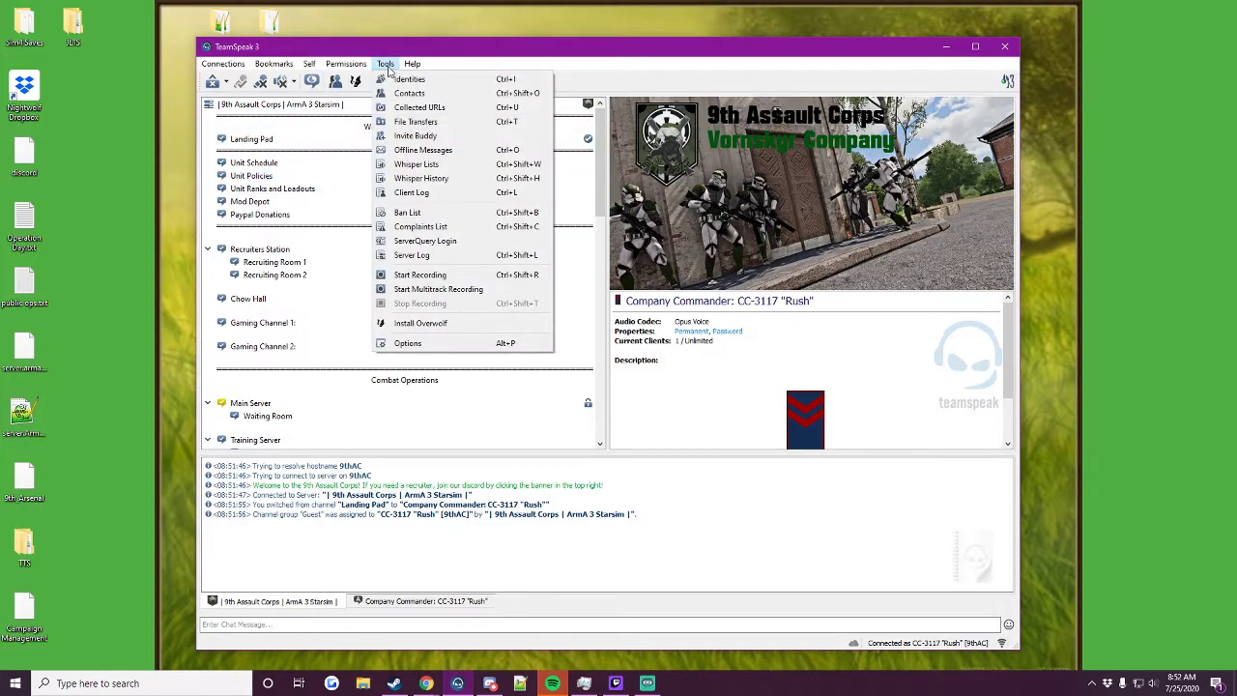
click(414, 345)
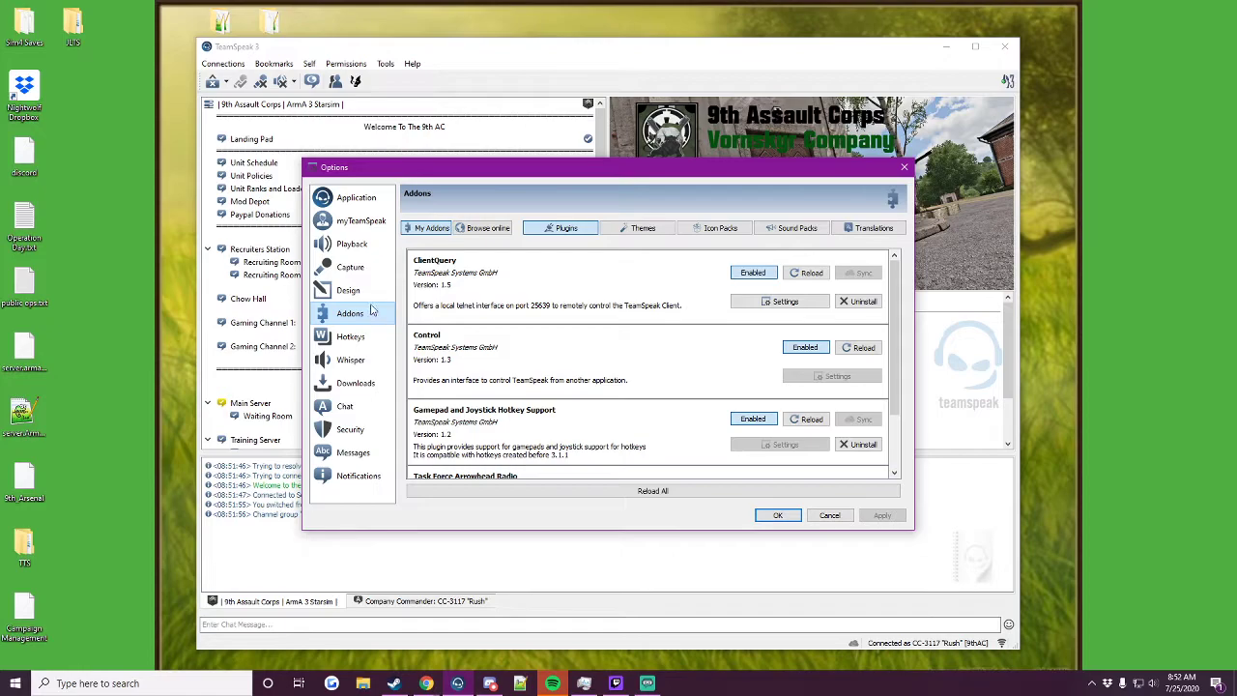
click(366, 250)
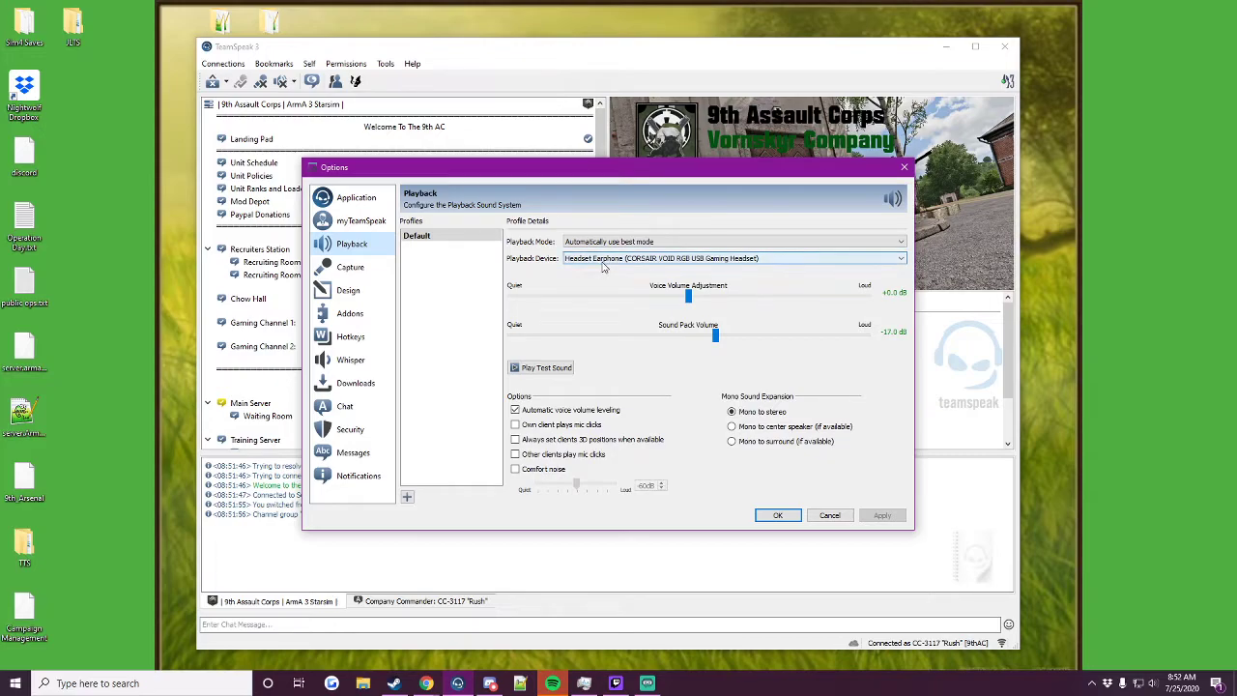
click(652, 260)
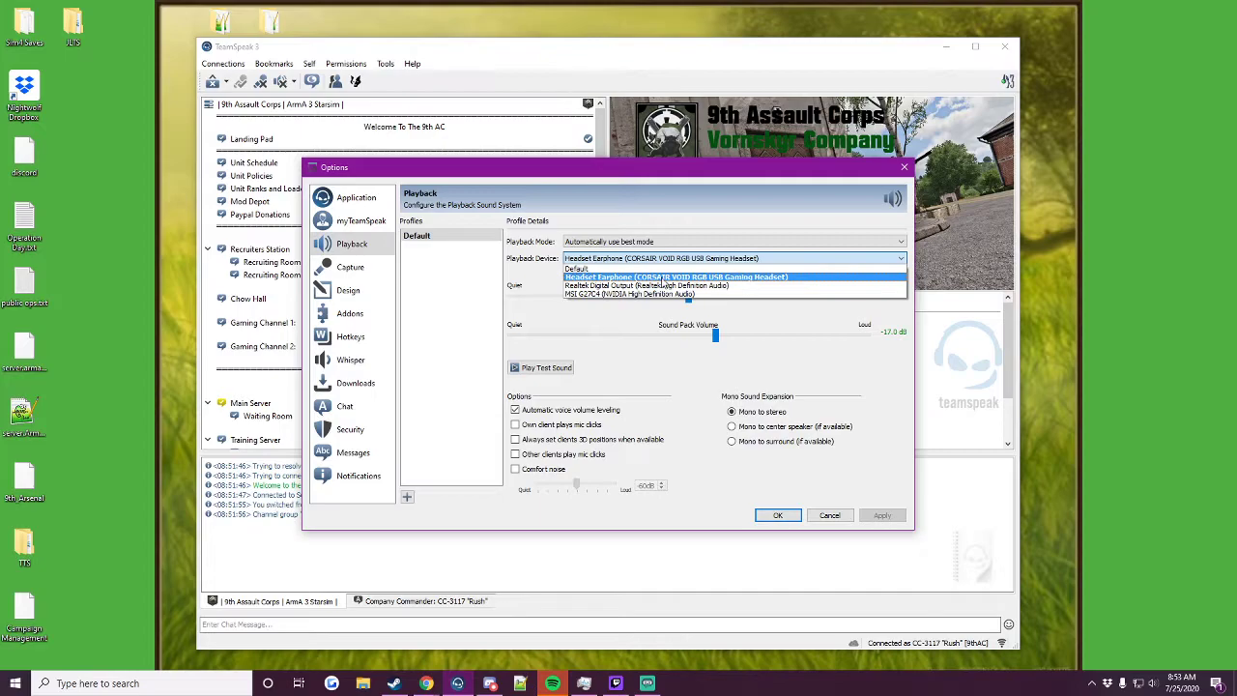
click(523, 269)
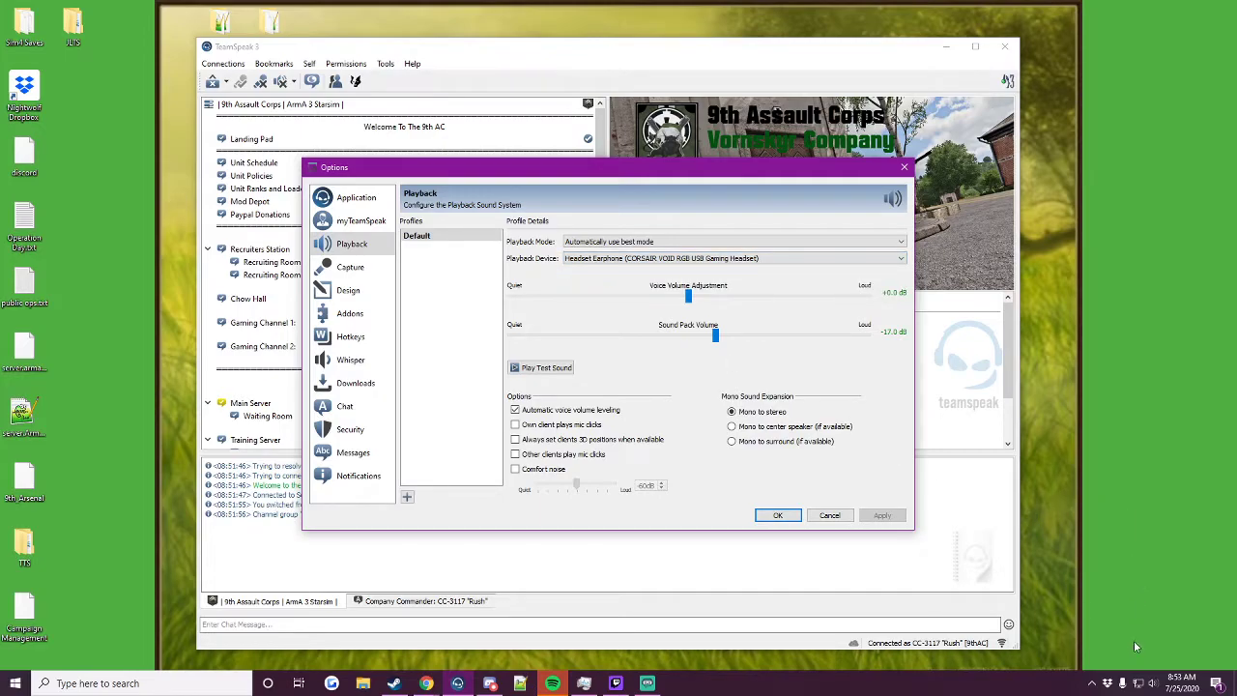
- Check the output device and application volume levels in the Windows Volume Mixer and close it
right_click(1153, 684)
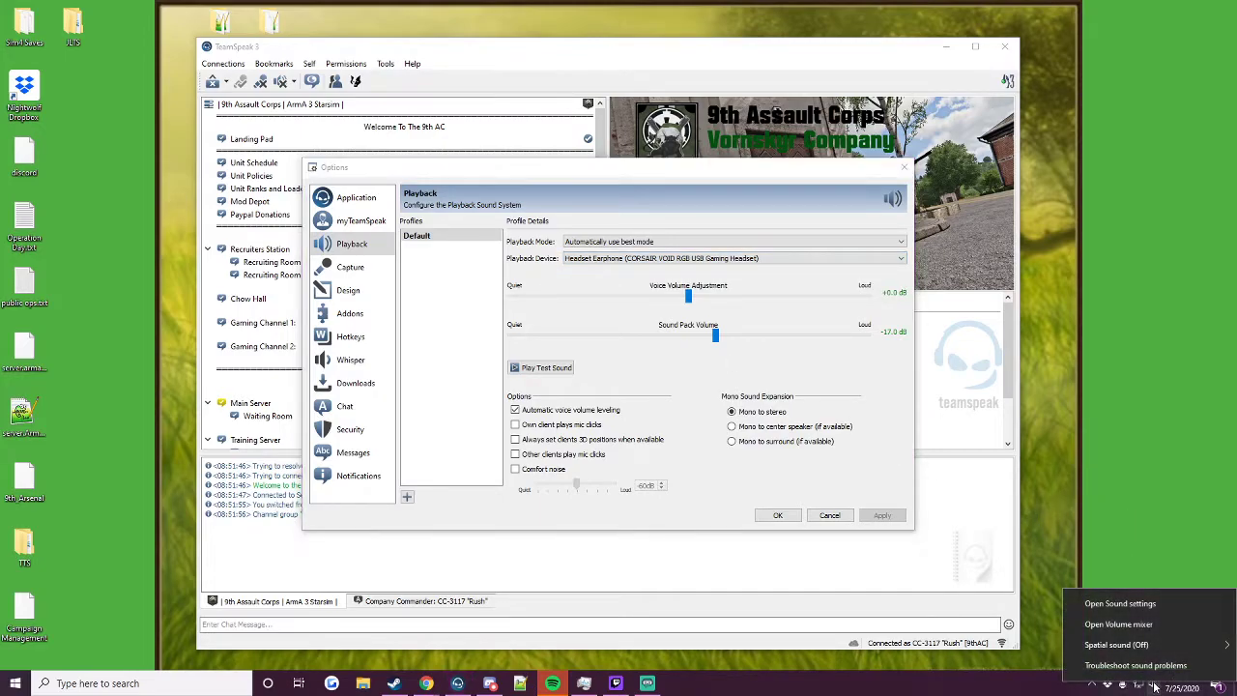
click(1147, 624)
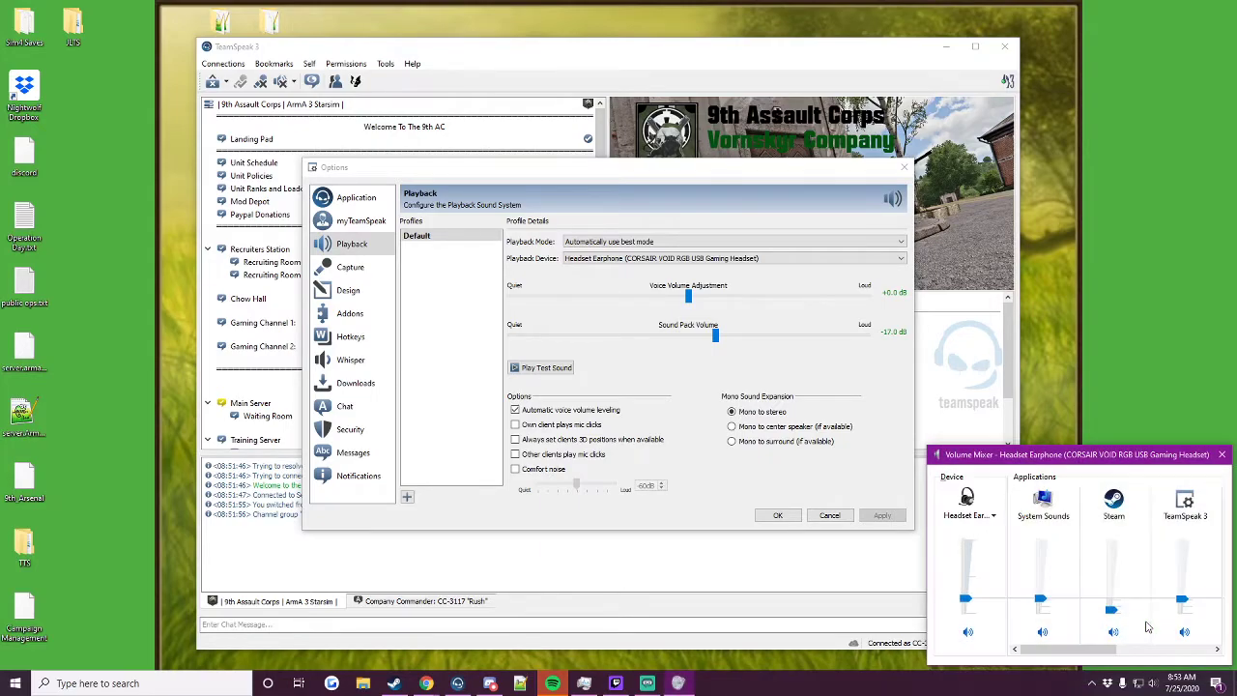
click(991, 517)
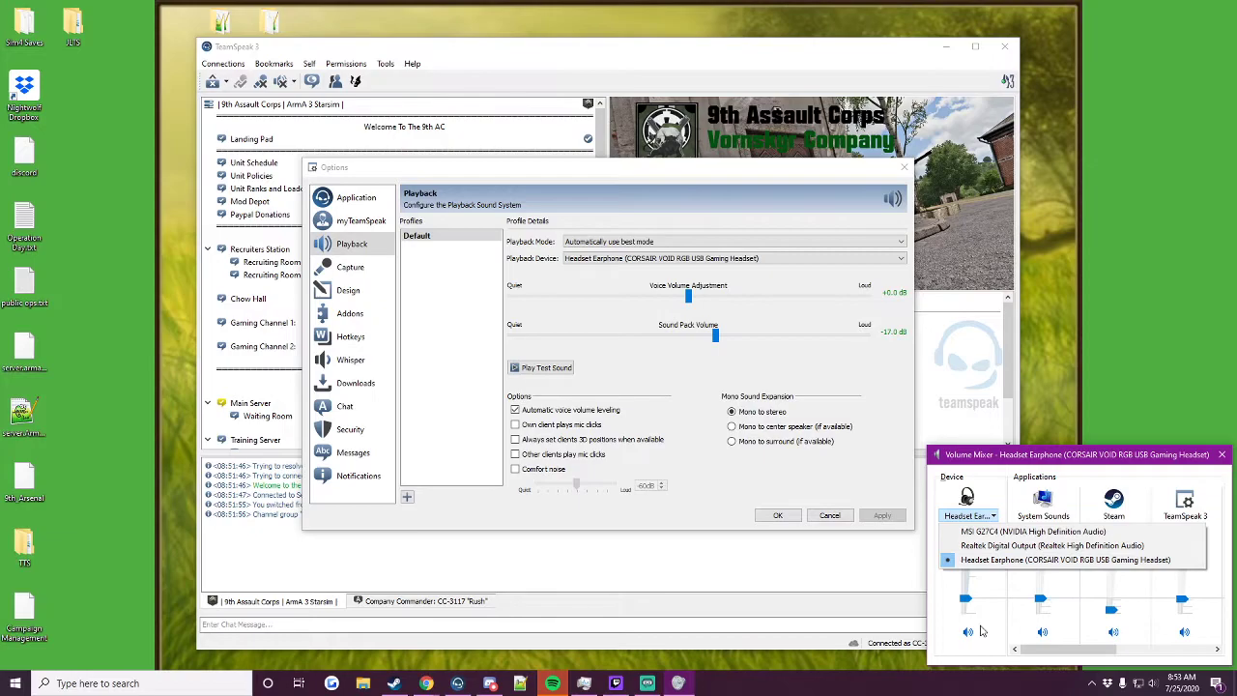
click(944, 600)
mouse_move(964, 599)
mouse_down()
mouse_move(964, 586)
mouse_move(964, 601)
mouse_up()
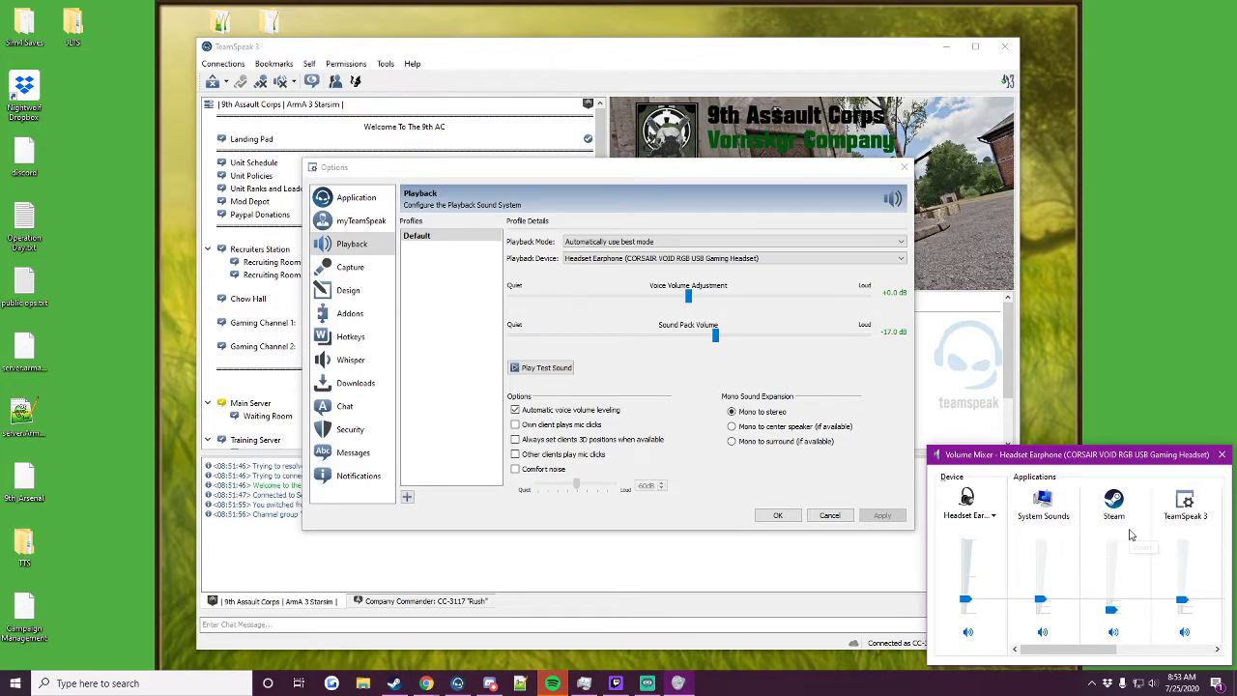
drag(1109, 648, 1113, 282)
click(1221, 454)
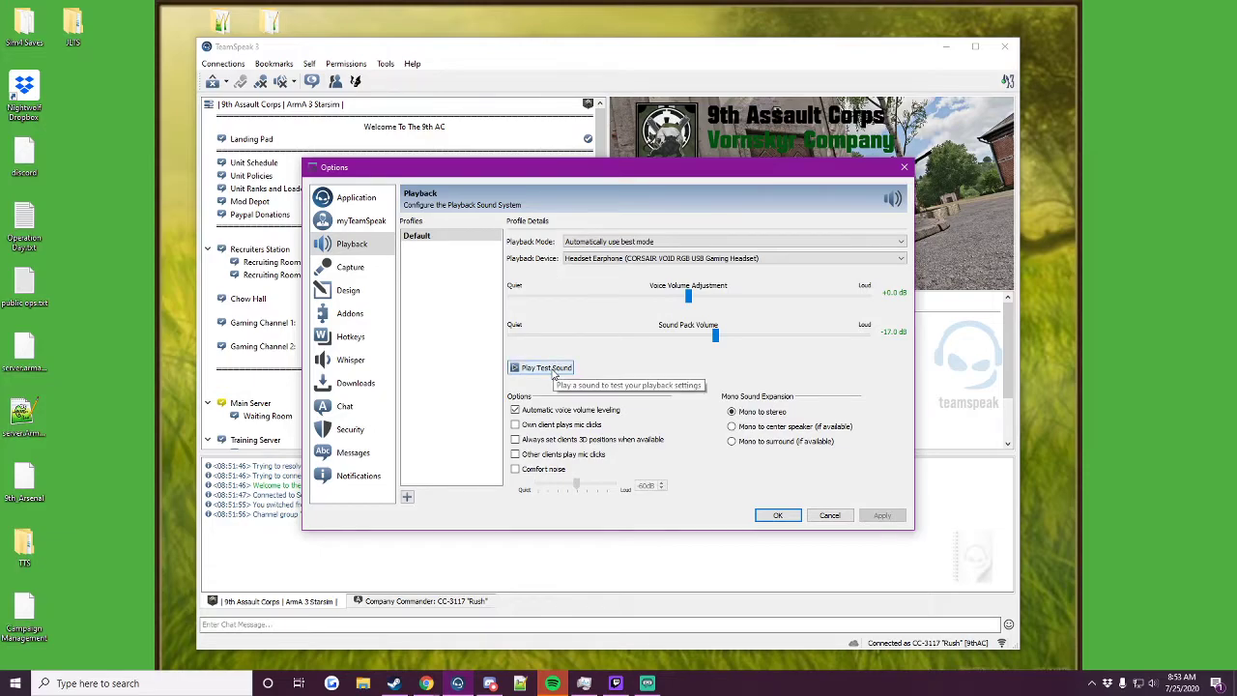
- Play the test sound for the current playback settings and recheck the list of playback devices
click(547, 368)
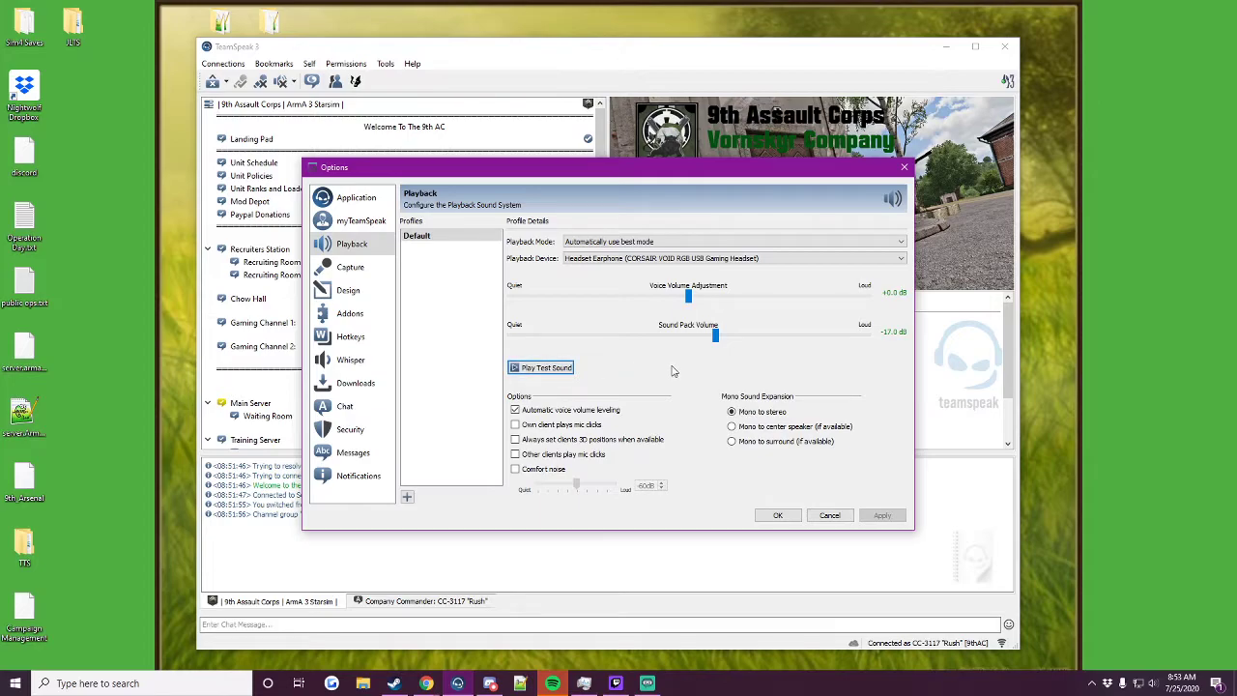
click(655, 261)
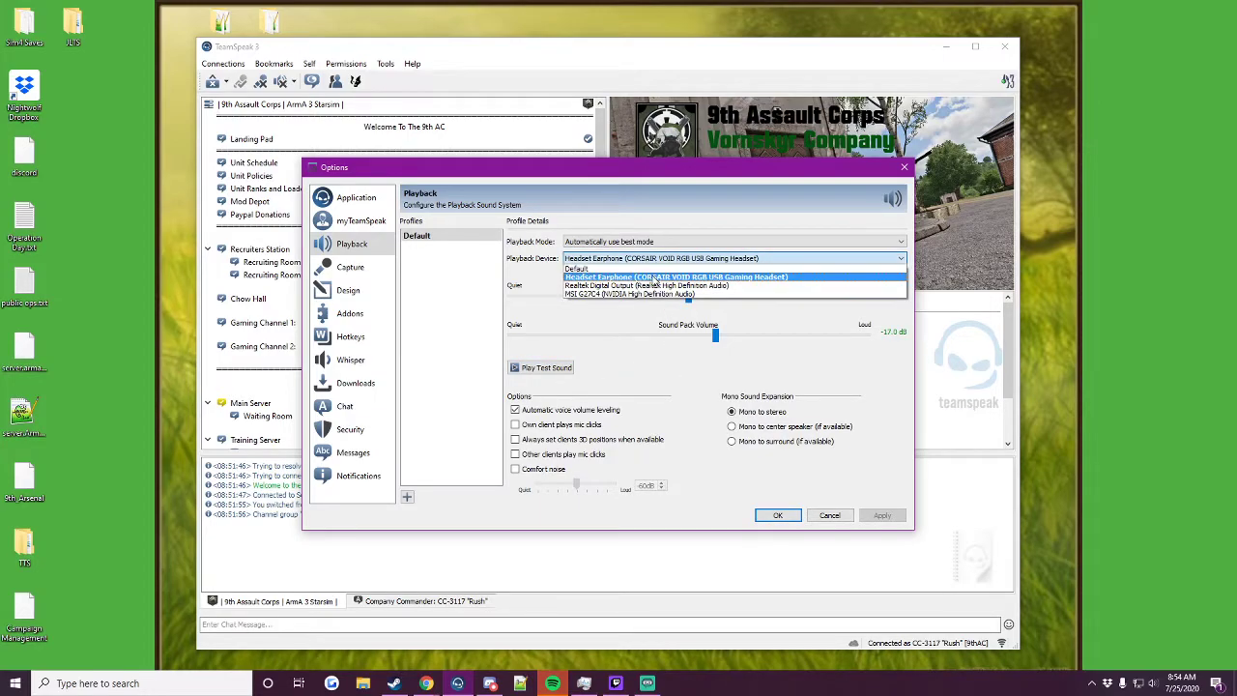
click(560, 373)
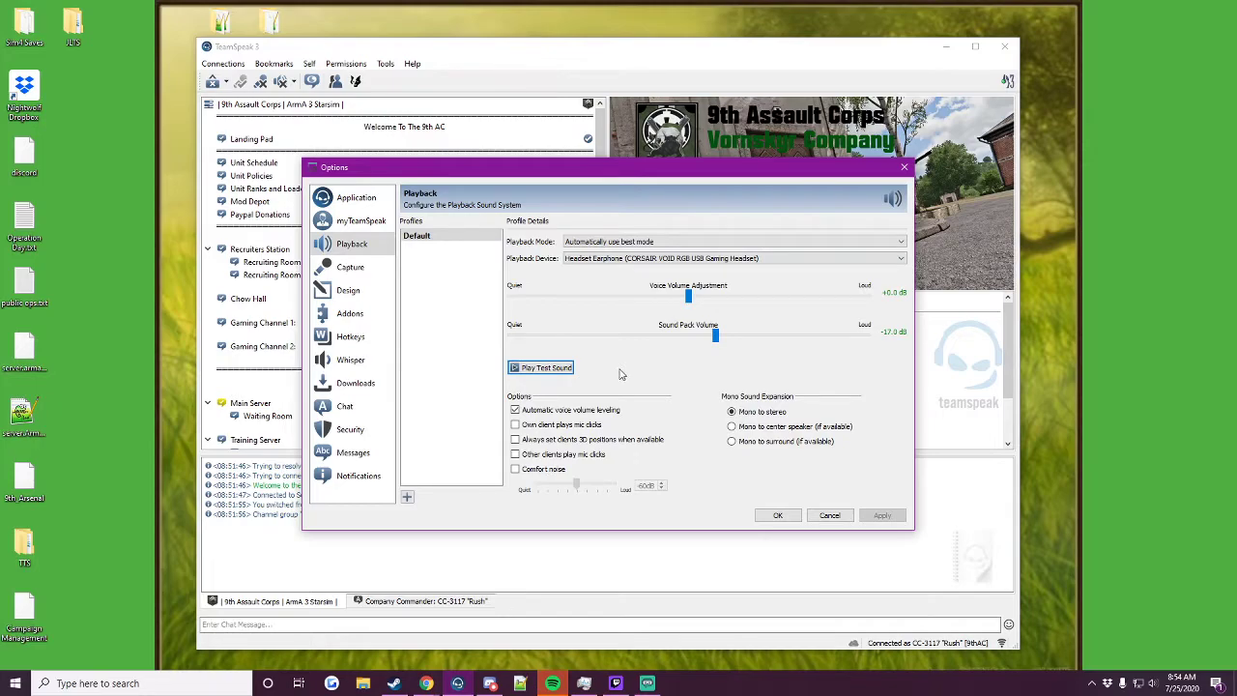
- Open the Capture settings and review the available capture devices, keeping the CORSAIR VOID RGB headset microphone
click(352, 268)
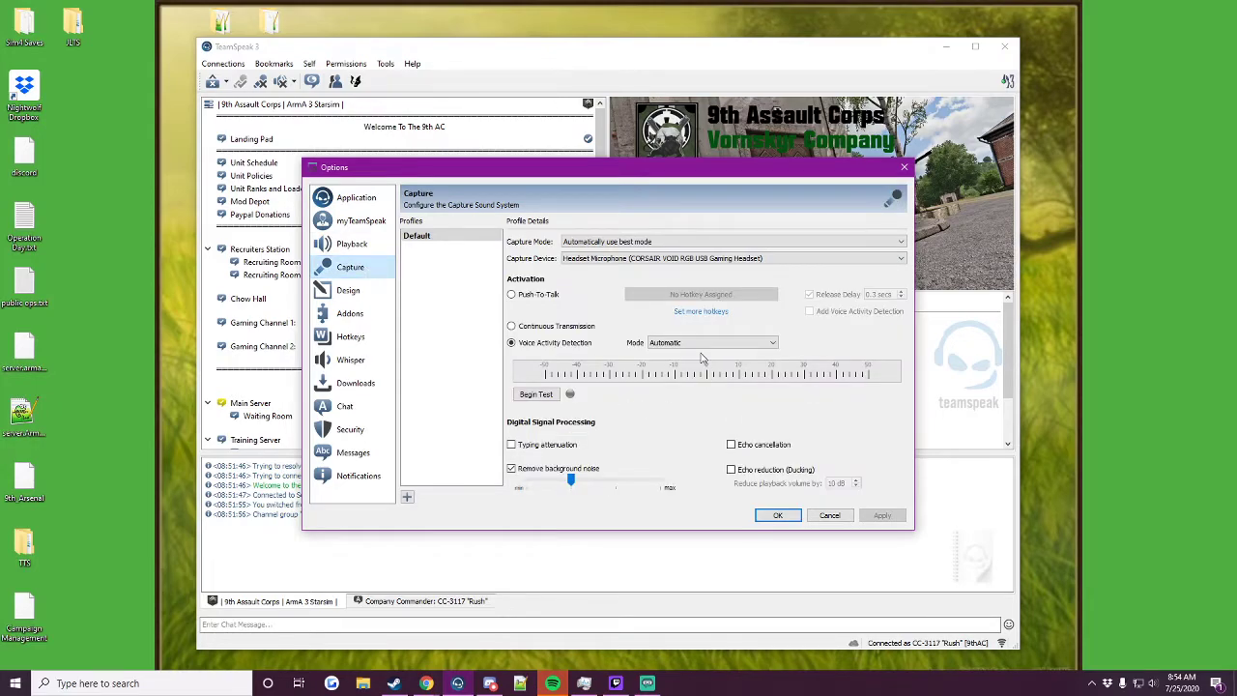
click(614, 262)
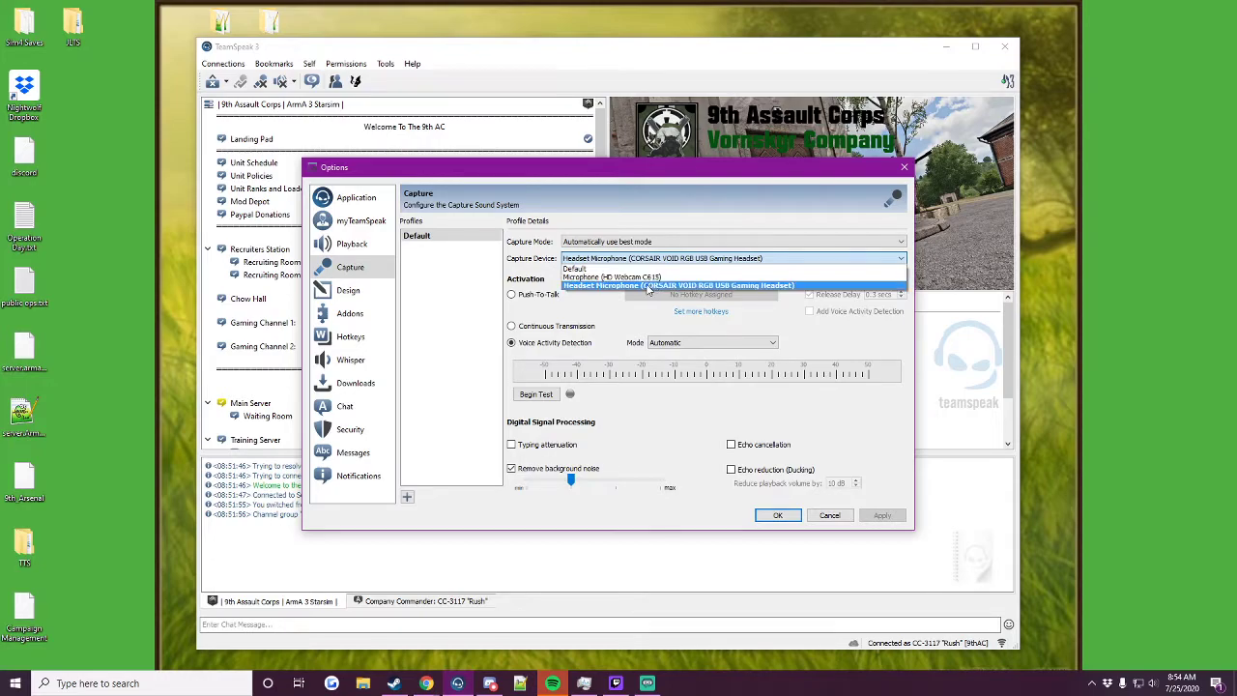
click(611, 324)
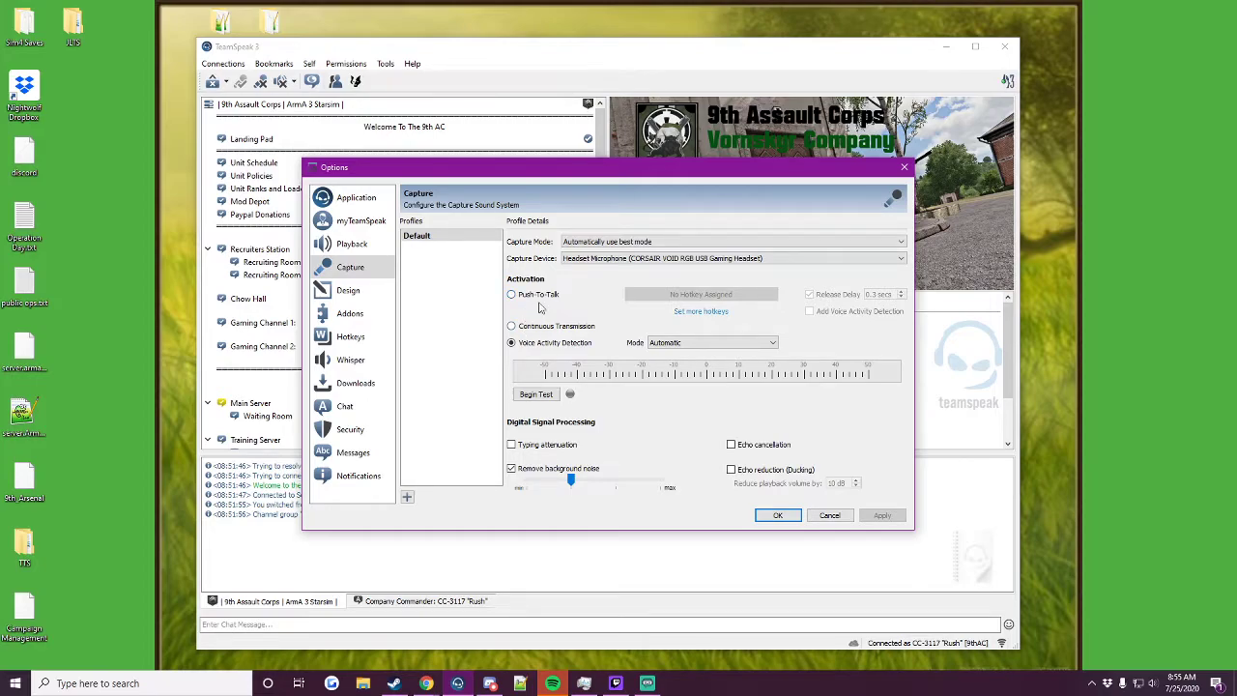
- Move the Options window clear of the channel tree, run and stop the voice activation microphone test, and accept the capture settings
scroll(495, 140, down, 6)
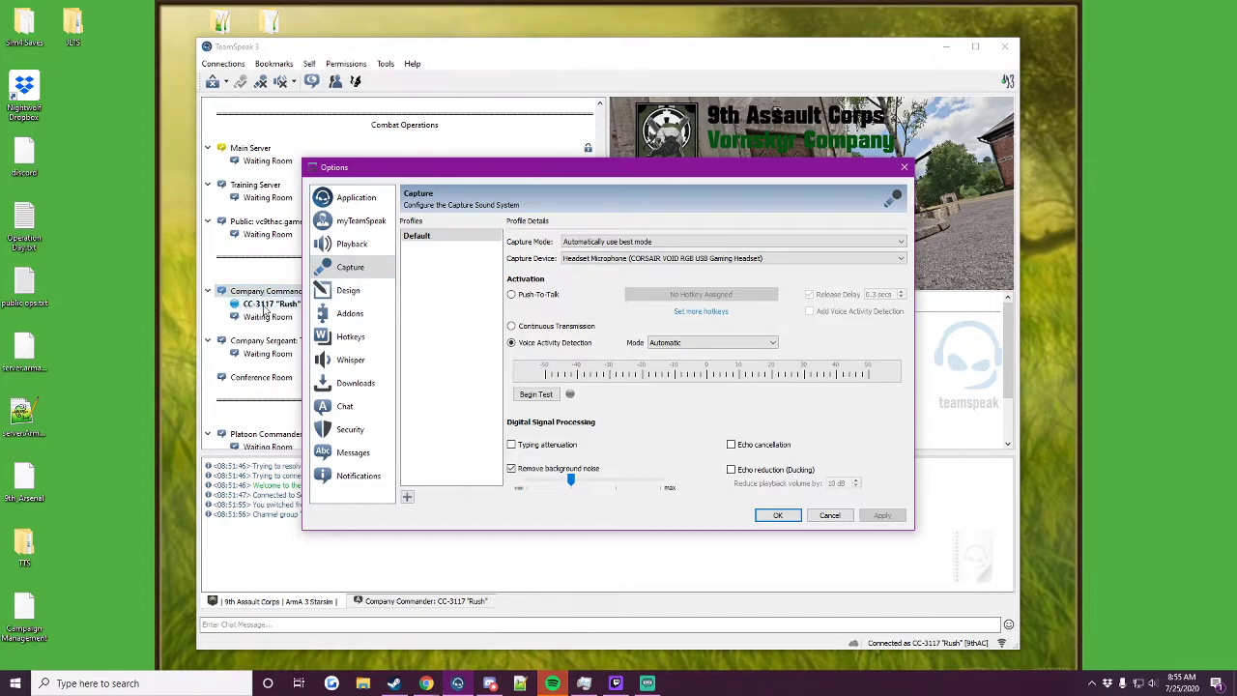
drag(429, 170, 576, 169)
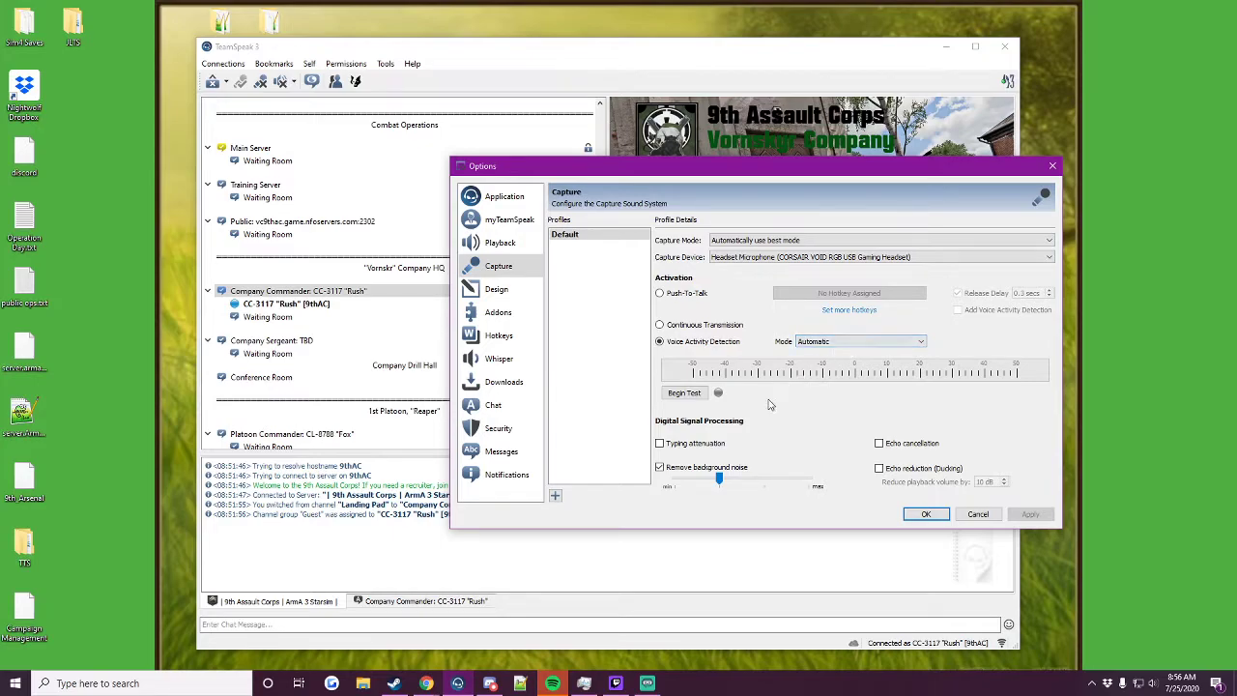
click(700, 396)
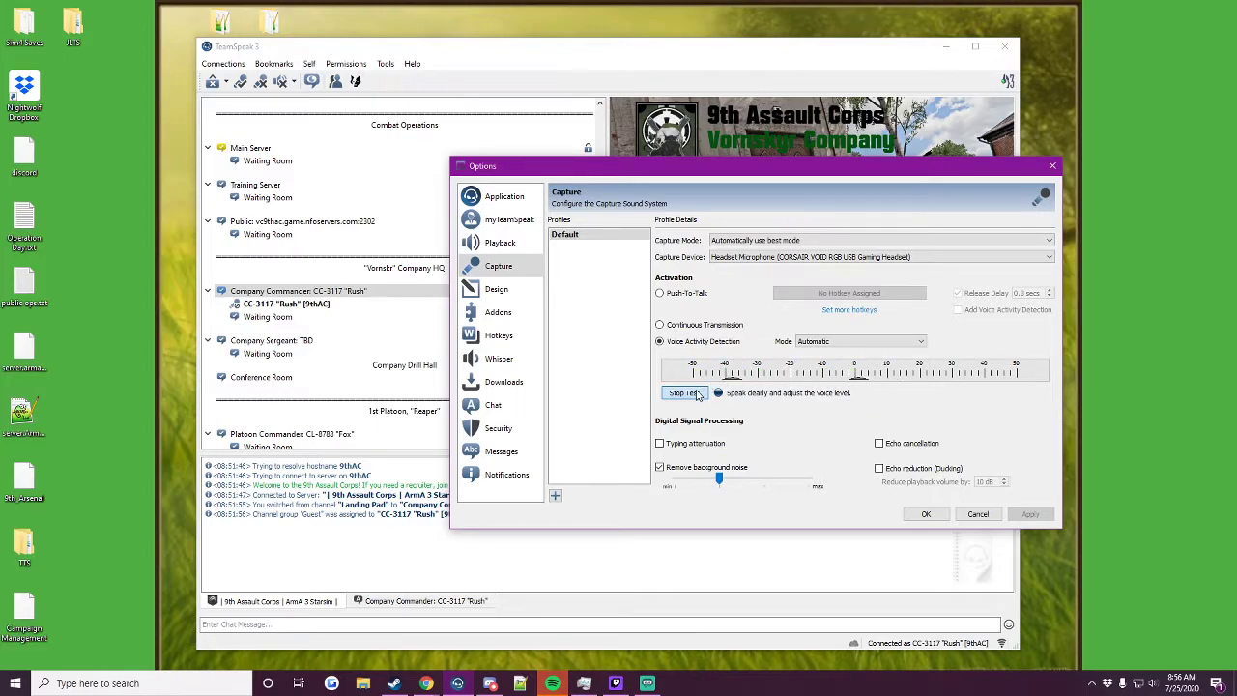
key(space)
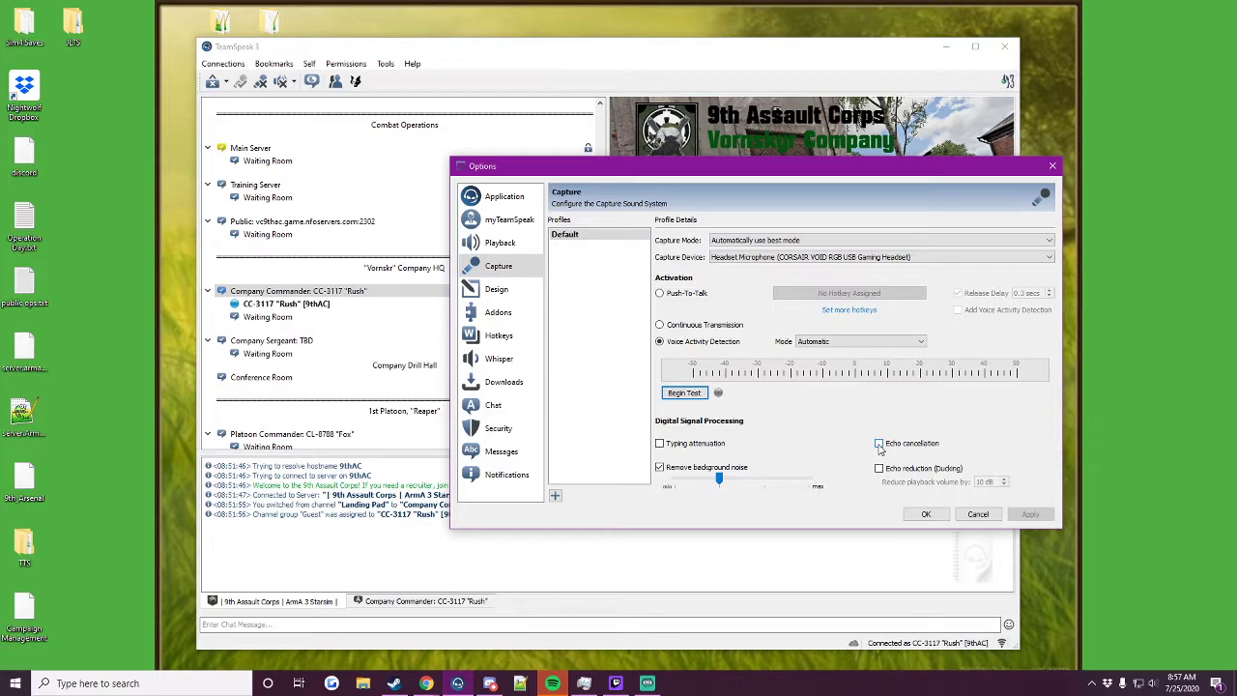
click(925, 513)
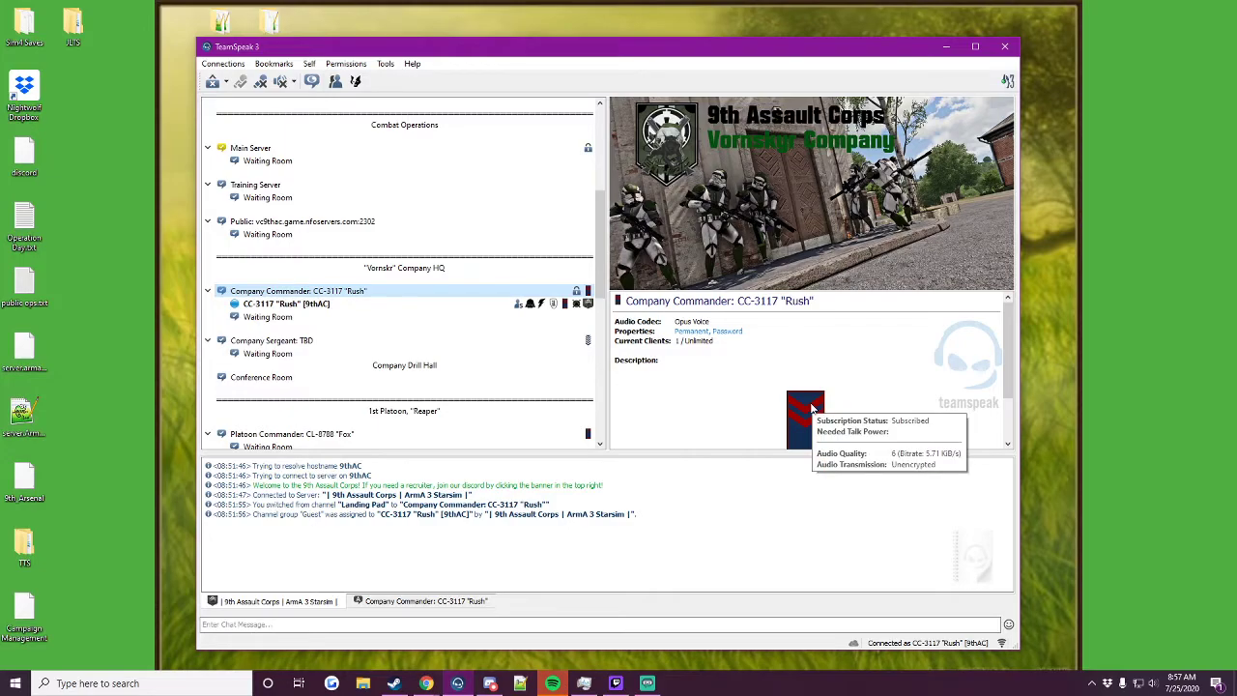
- Examine the server's channel tree, from the recruiting and gaming channels through the company and platoon sections to the AFK channel
scroll(447, 363, up, 3)
scroll(448, 364, up, 3)
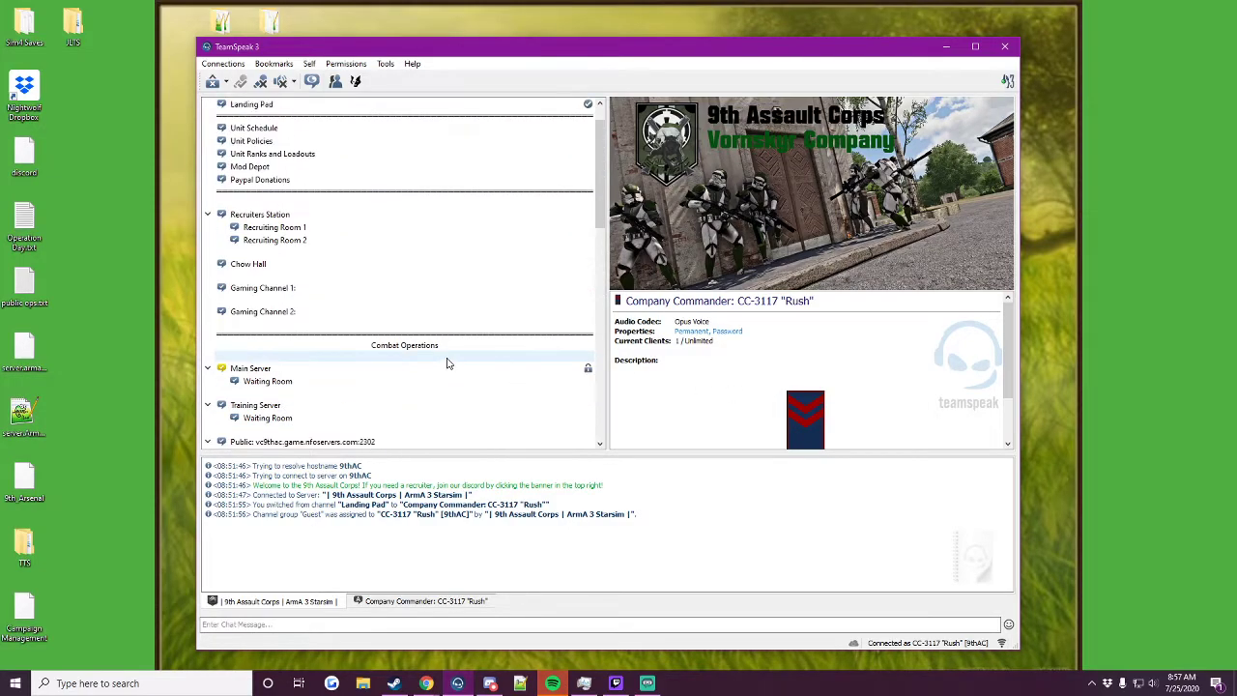
scroll(447, 364, down, 7)
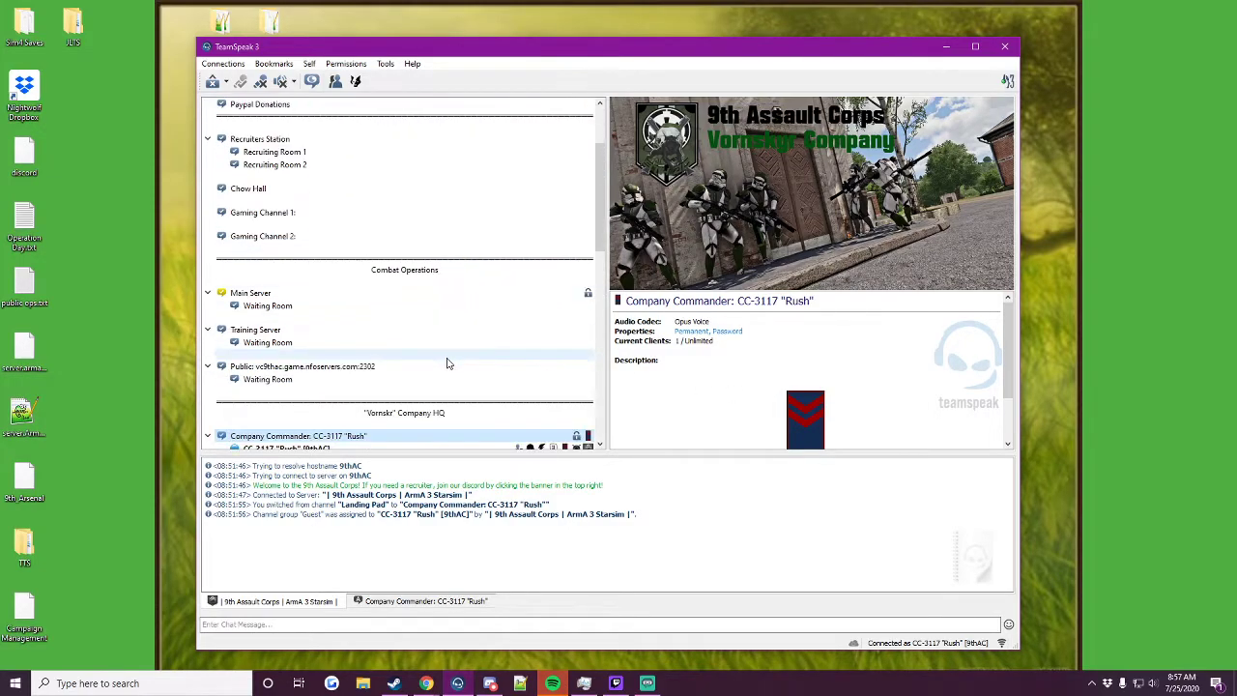
scroll(447, 363, down, 10)
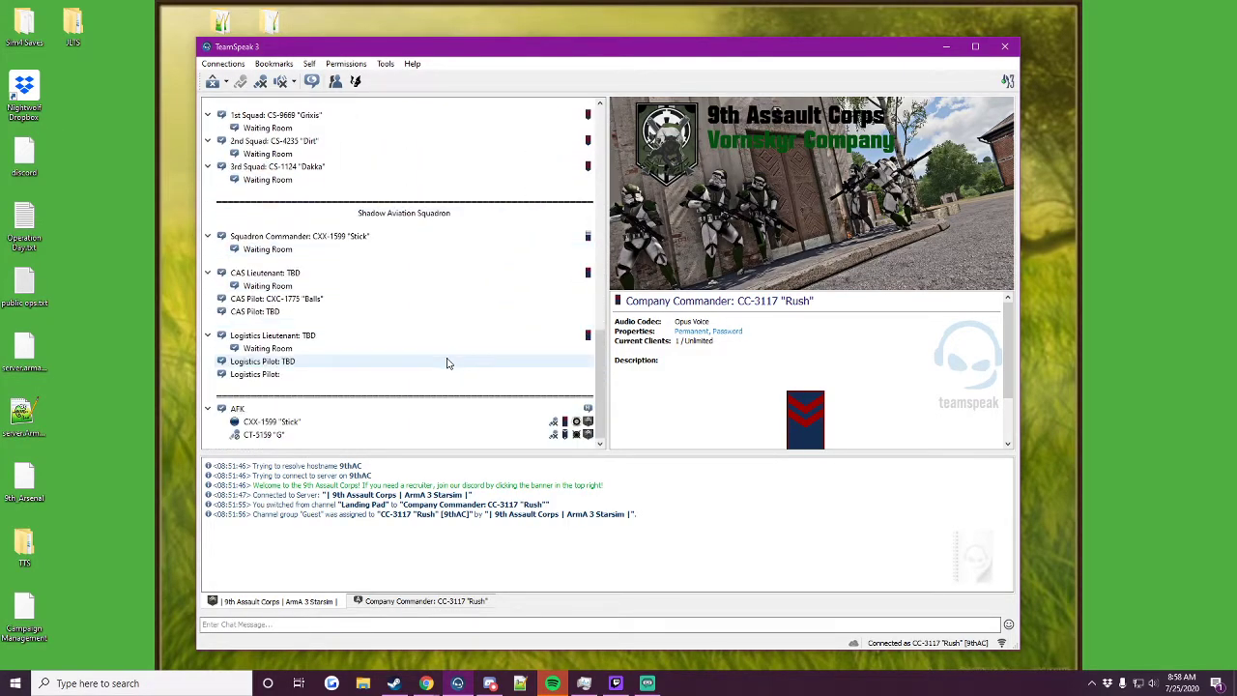
scroll(447, 363, up, 6)
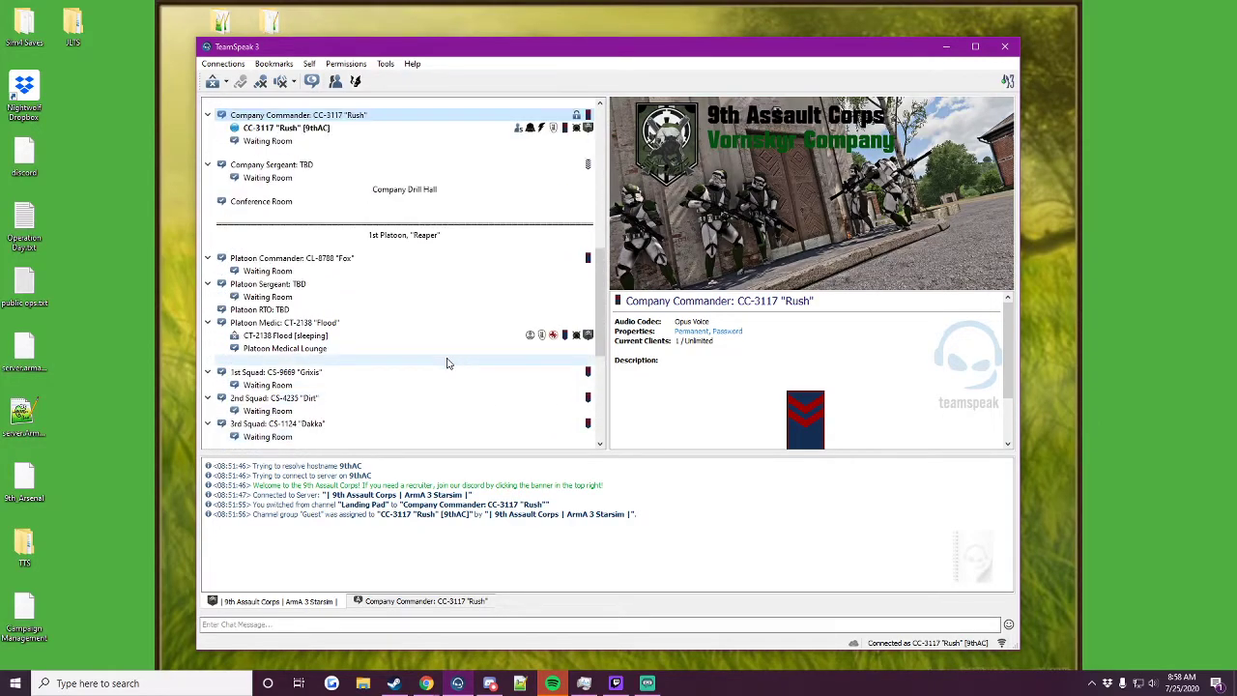
scroll(447, 363, up, 3)
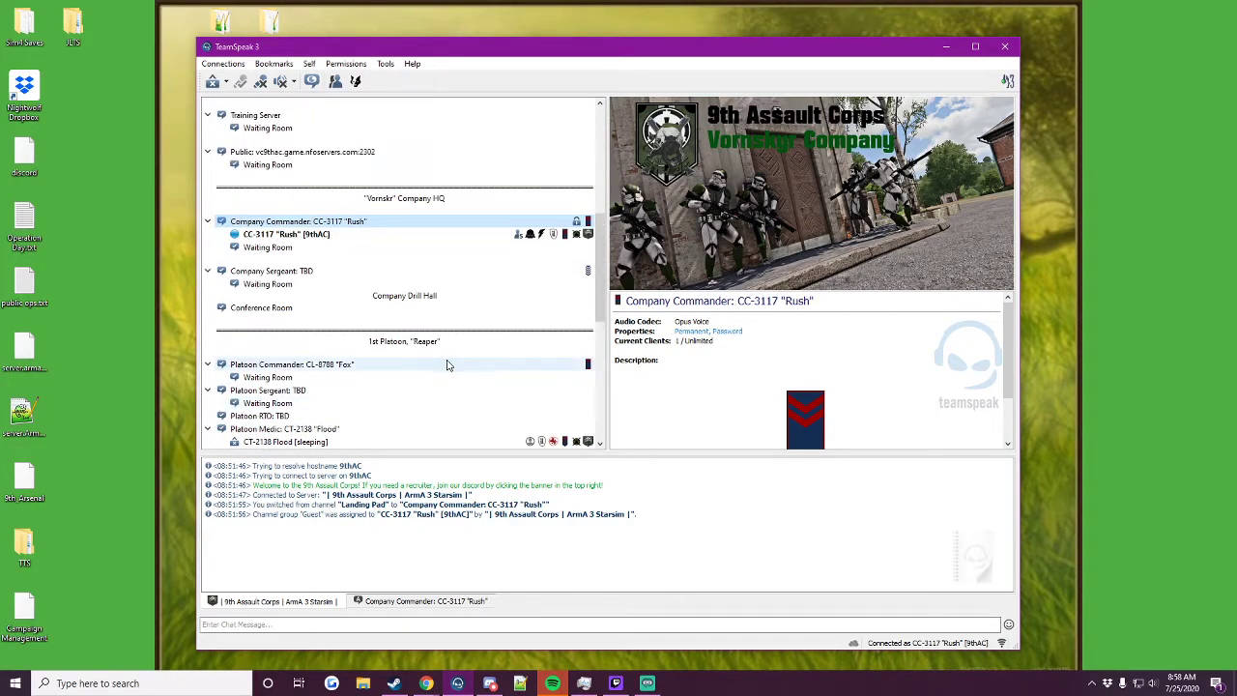